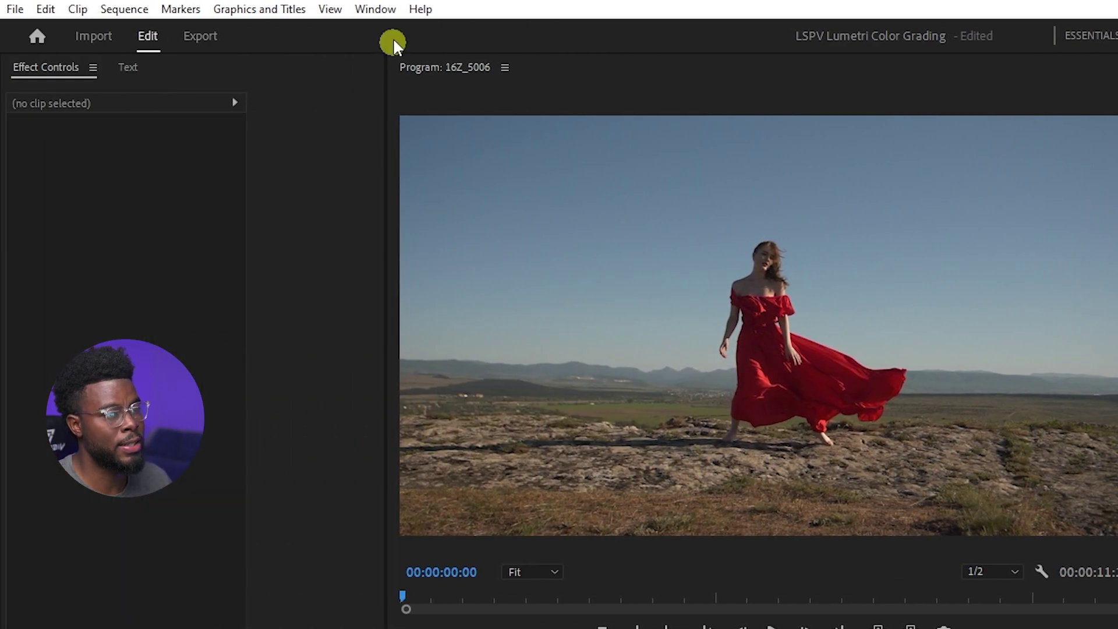
Switch Premiere Pro to the Color workspace.
{"action": "left_click", "coordinate": [375, 9]}
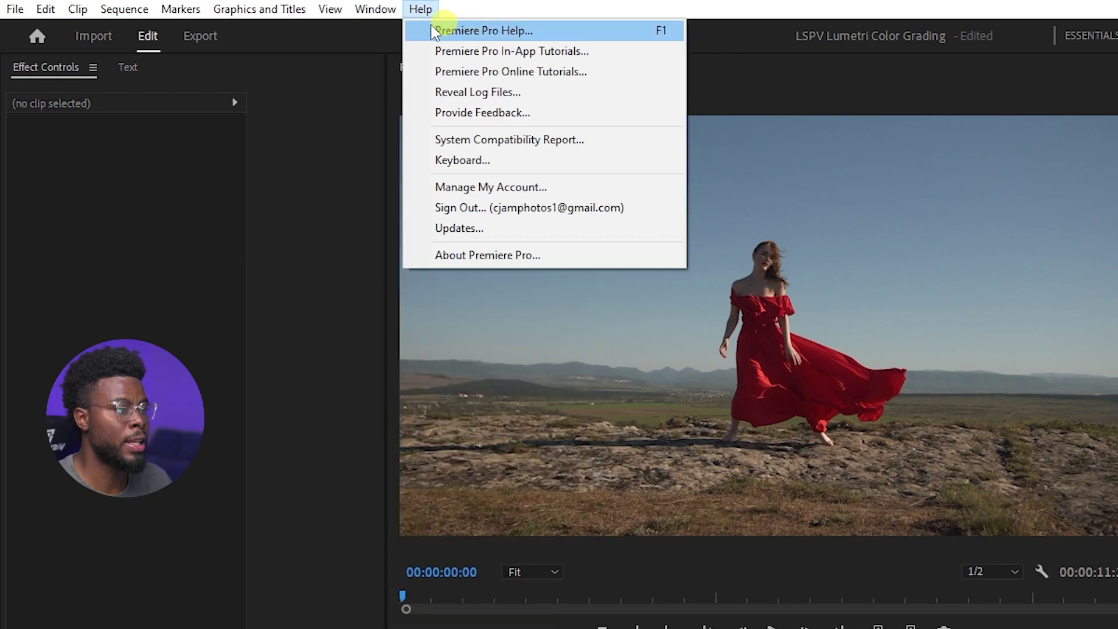
{"action": "mouse_move", "coordinate": [454, 30]}
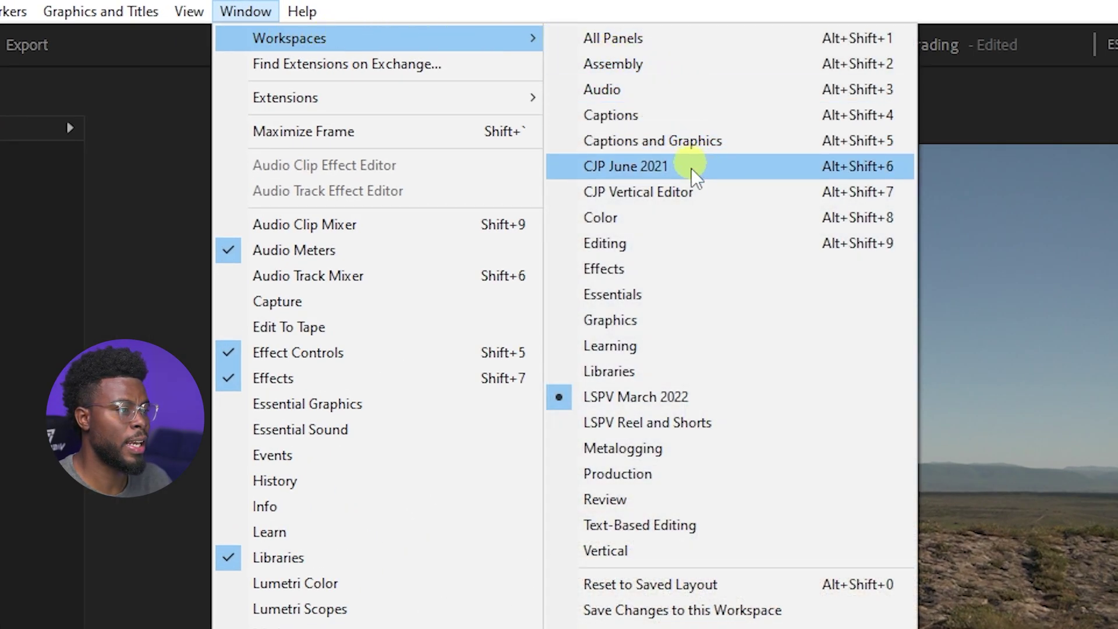
{"action": "left_click", "coordinate": [680, 221]}
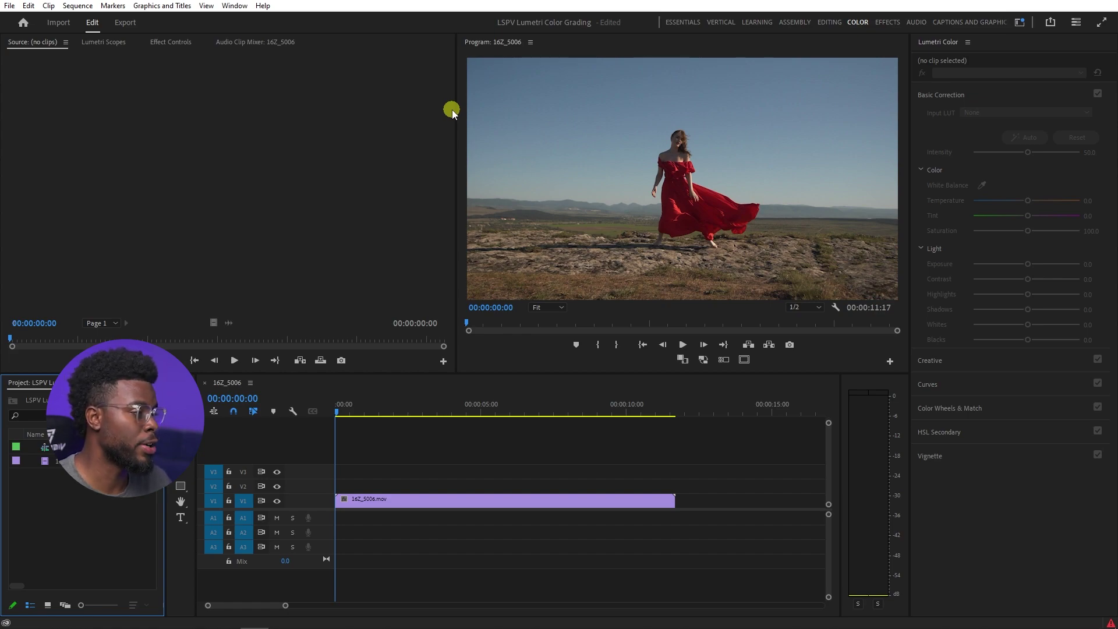
Open the red-dress clip in the Source monitor and widen it beside the Program view.
{"action": "left_click", "coordinate": [507, 501]}
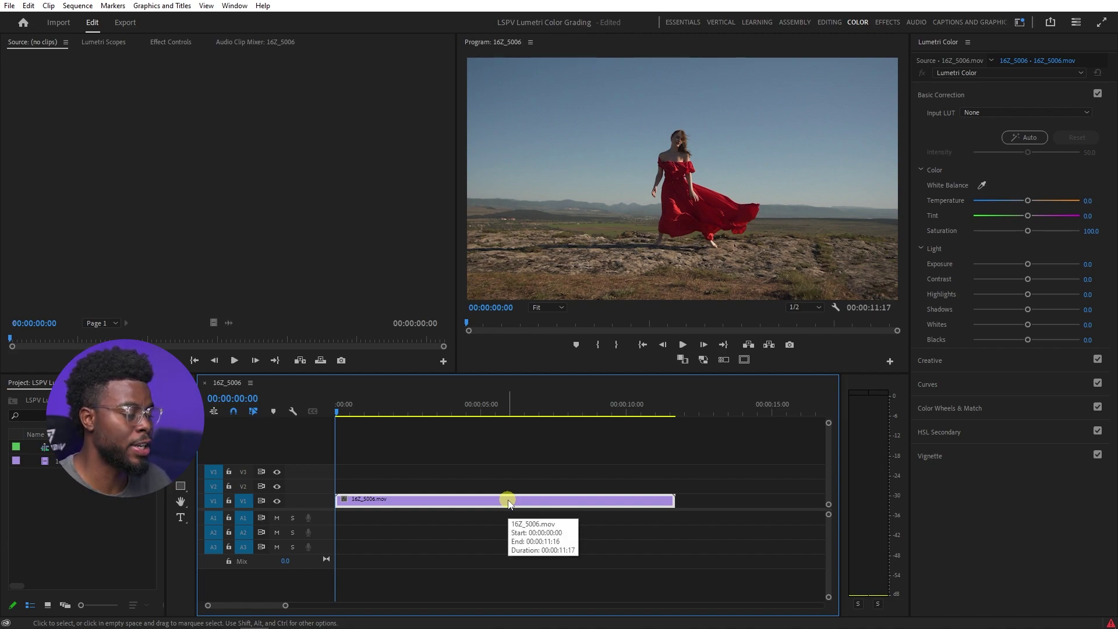
{"action": "double_click", "coordinate": [508, 500]}
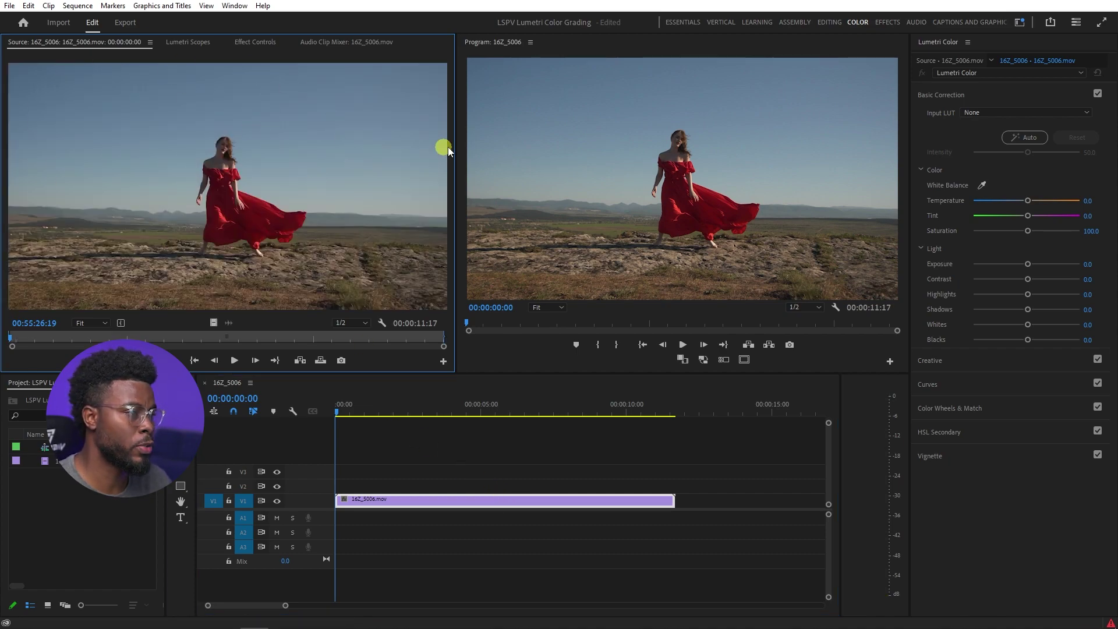
{"action": "left_click", "coordinate": [652, 241]}
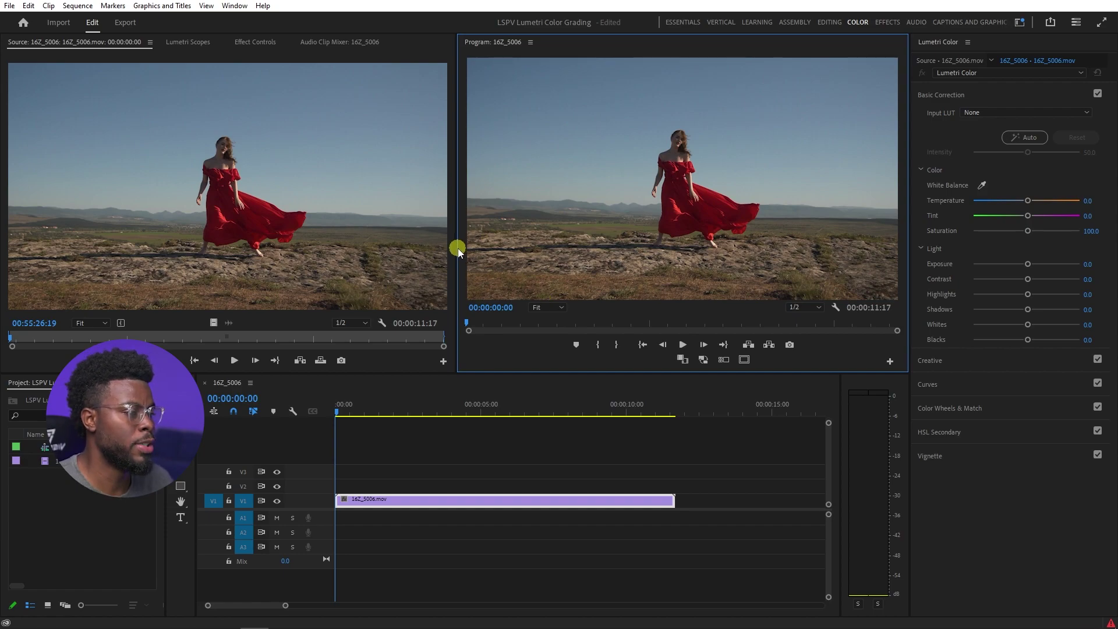
{"action": "left_click_drag", "start_coordinate": [456, 248], "coordinate": [470, 254]}
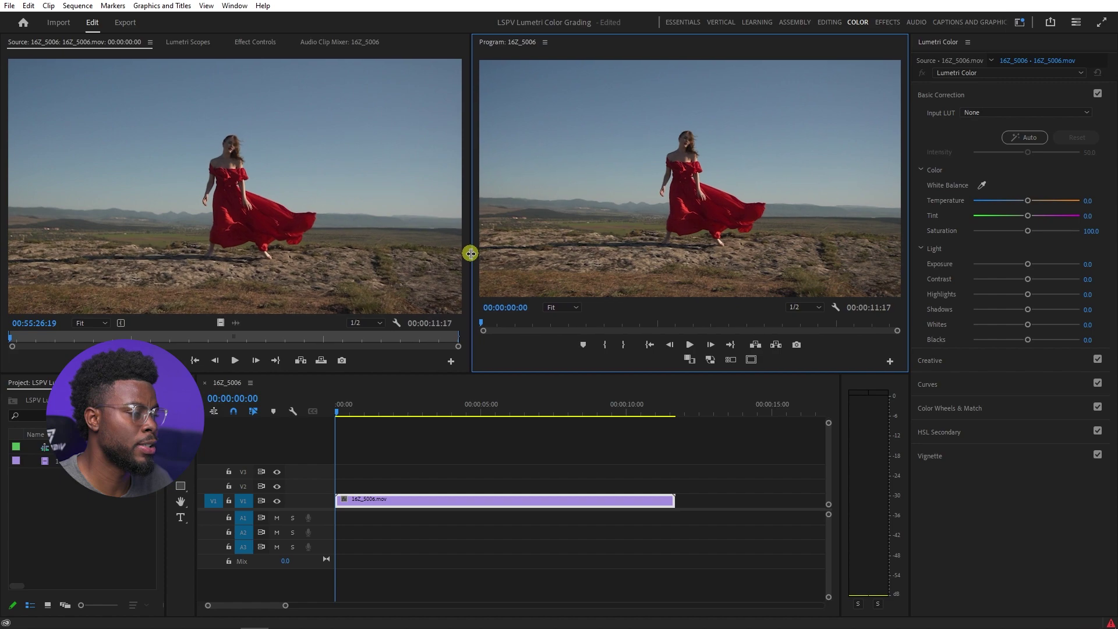
{"action": "left_click", "coordinate": [504, 464]}
{"action": "left_click", "coordinate": [440, 502]}
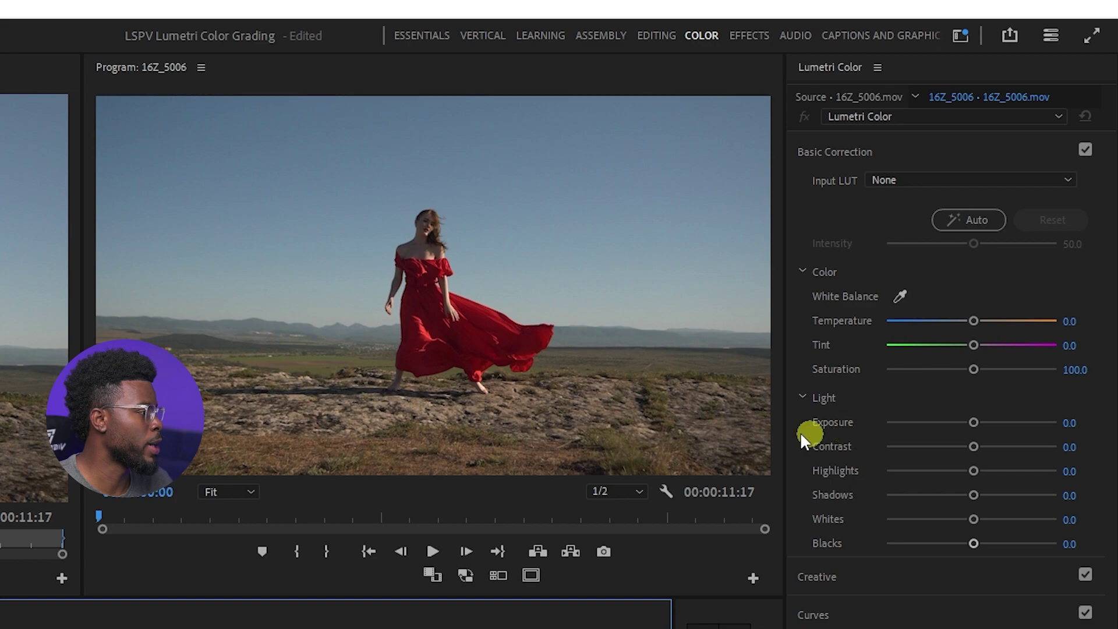
{"action": "left_click", "coordinate": [857, 149]}
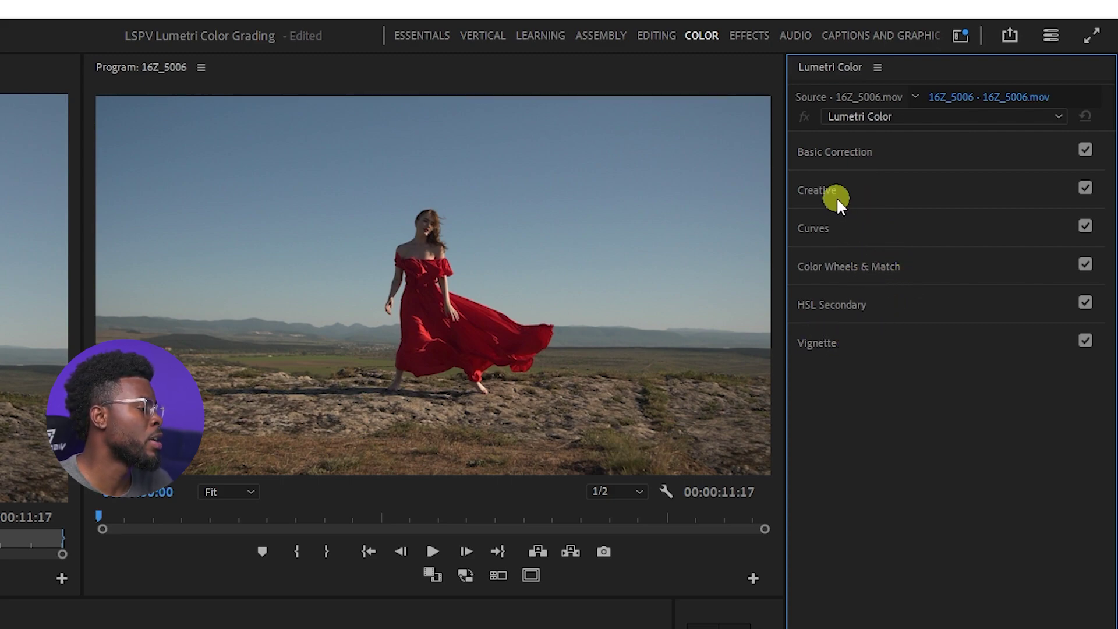
{"action": "left_click", "coordinate": [847, 153]}
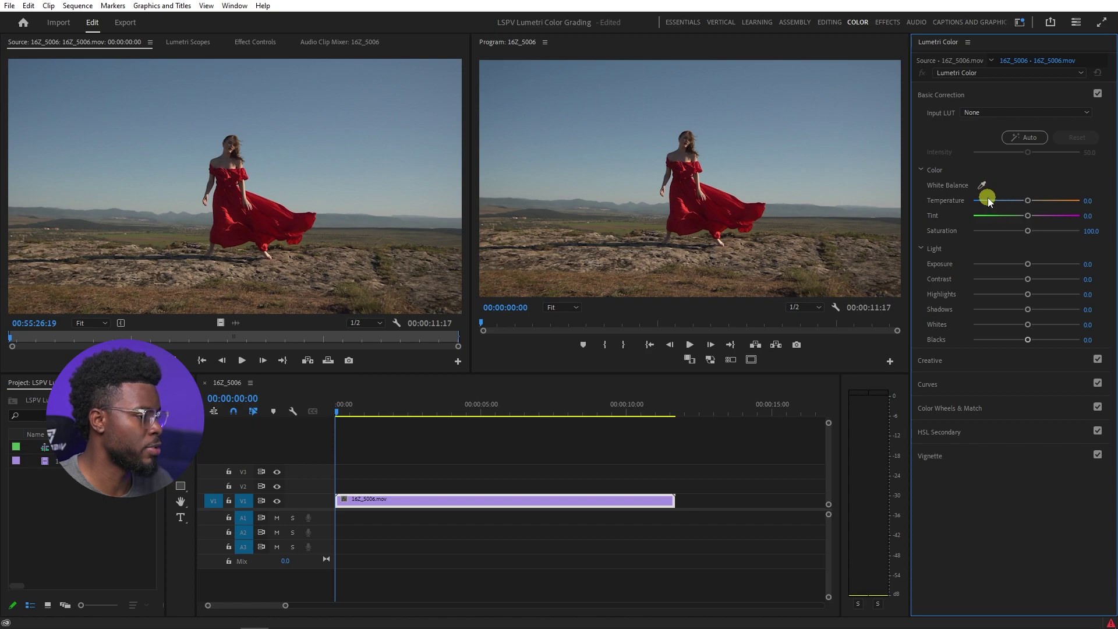
{"action": "left_click", "coordinate": [353, 457]}
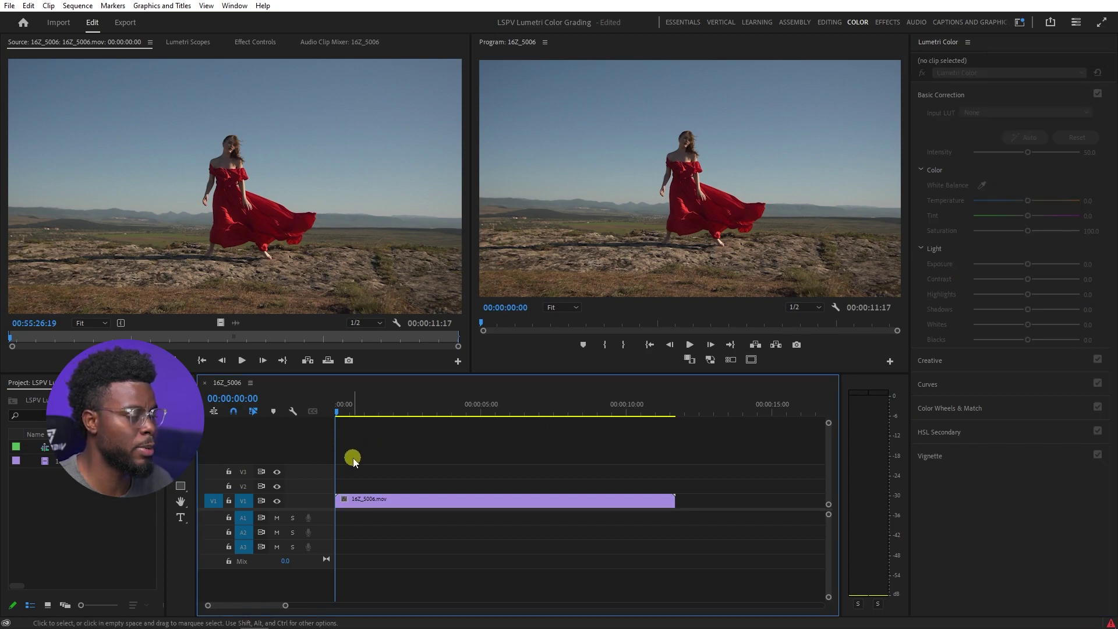
{"action": "key", "text": "space"}
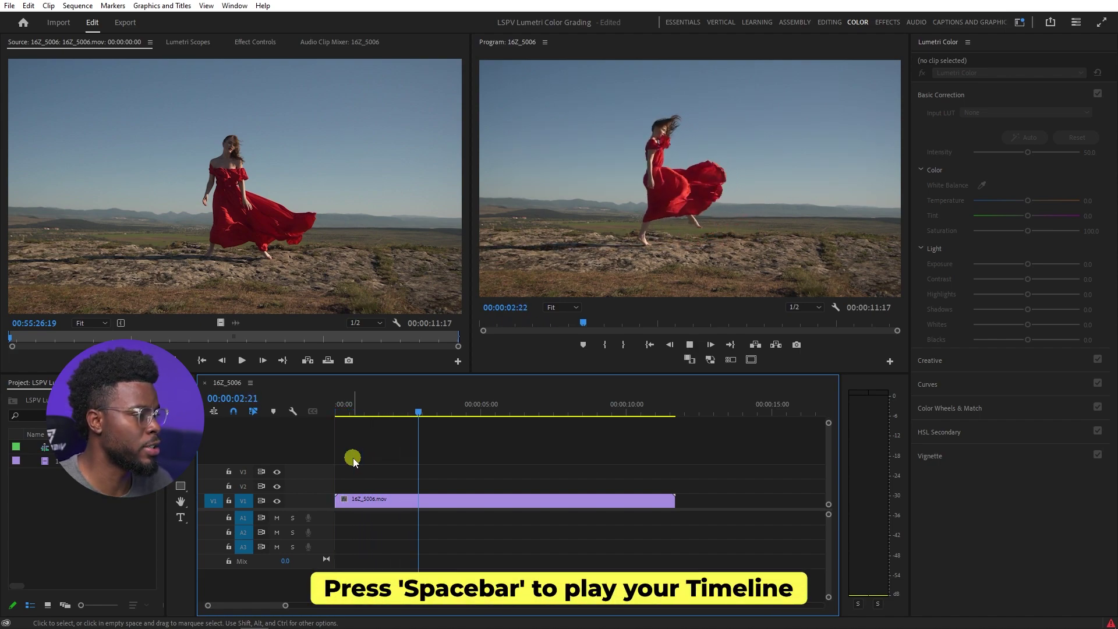
{"action": "key", "text": "space"}
Warm the clip by setting Temperature to 30.4.
{"action": "left_click", "coordinate": [336, 411]}
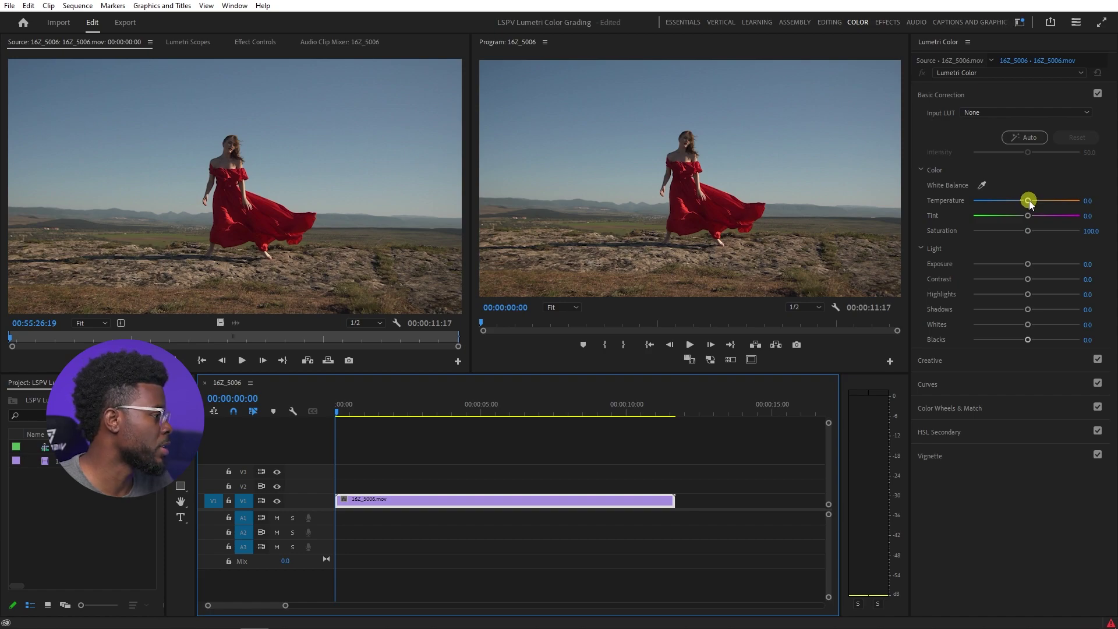
{"action": "left_click_drag", "start_coordinate": [1030, 201], "coordinate": [1036, 203]}
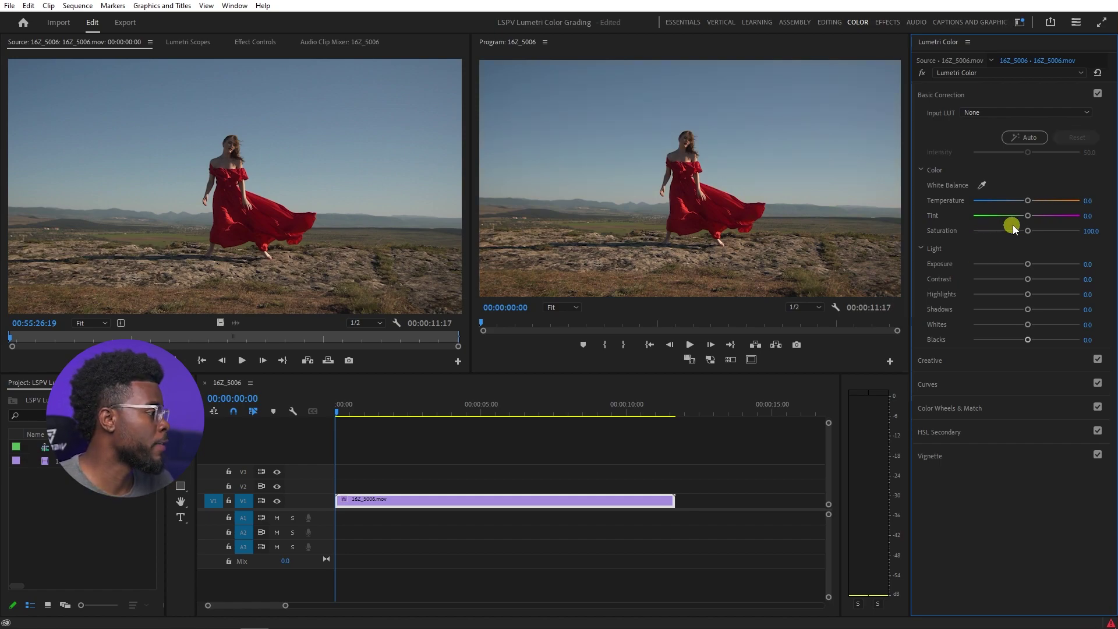
{"action": "double_click", "coordinate": [1030, 201]}
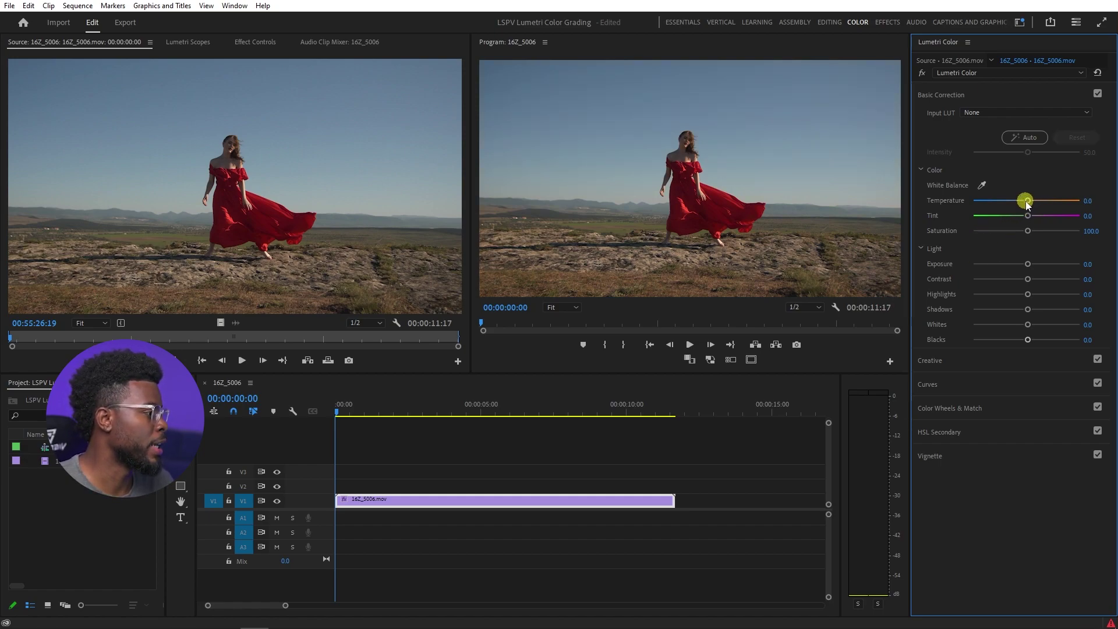
{"action": "left_click_drag", "start_coordinate": [1027, 204], "coordinate": [1033, 205]}
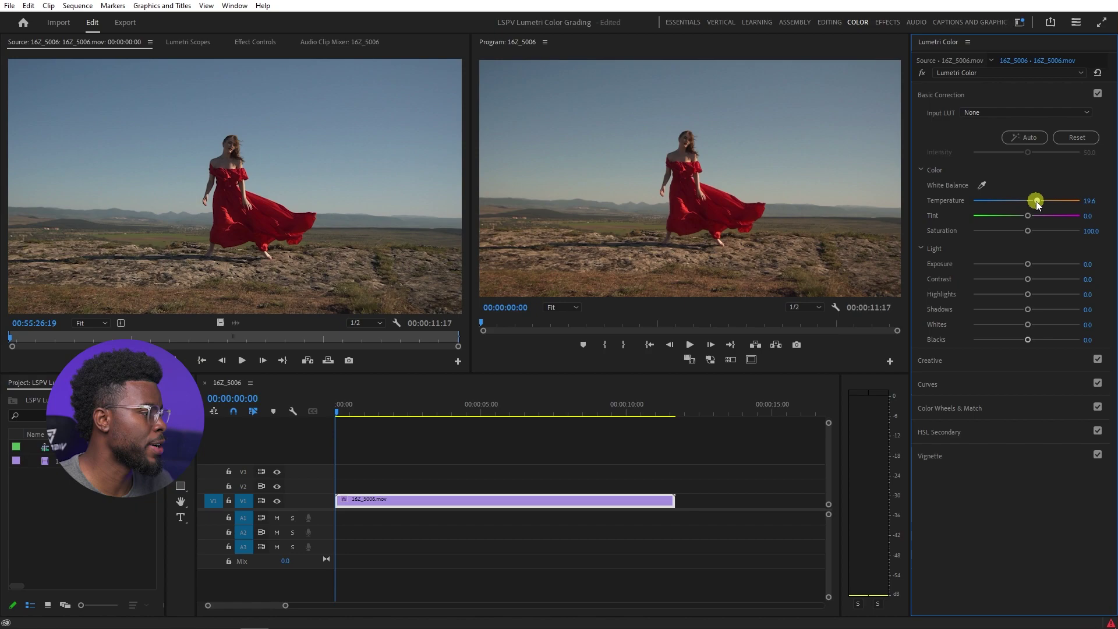
{"action": "left_click_drag", "start_coordinate": [1038, 205], "coordinate": [1042, 201]}
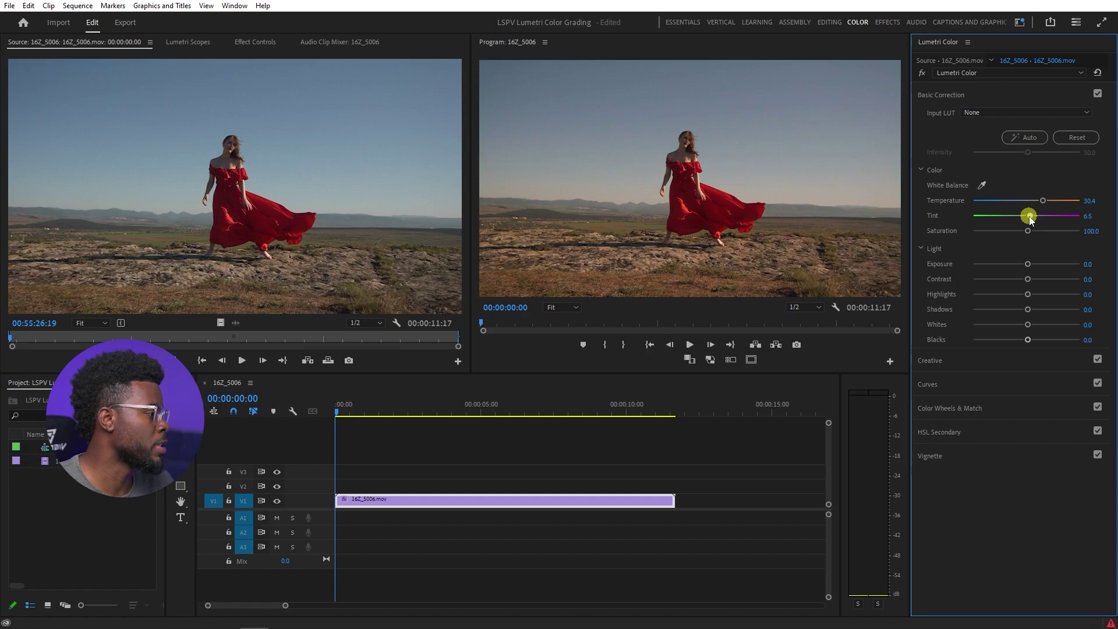
Set Tint to -4.3 and lower Saturation to 86.3.
{"action": "left_click_drag", "start_coordinate": [1029, 219], "coordinate": [1026, 220]}
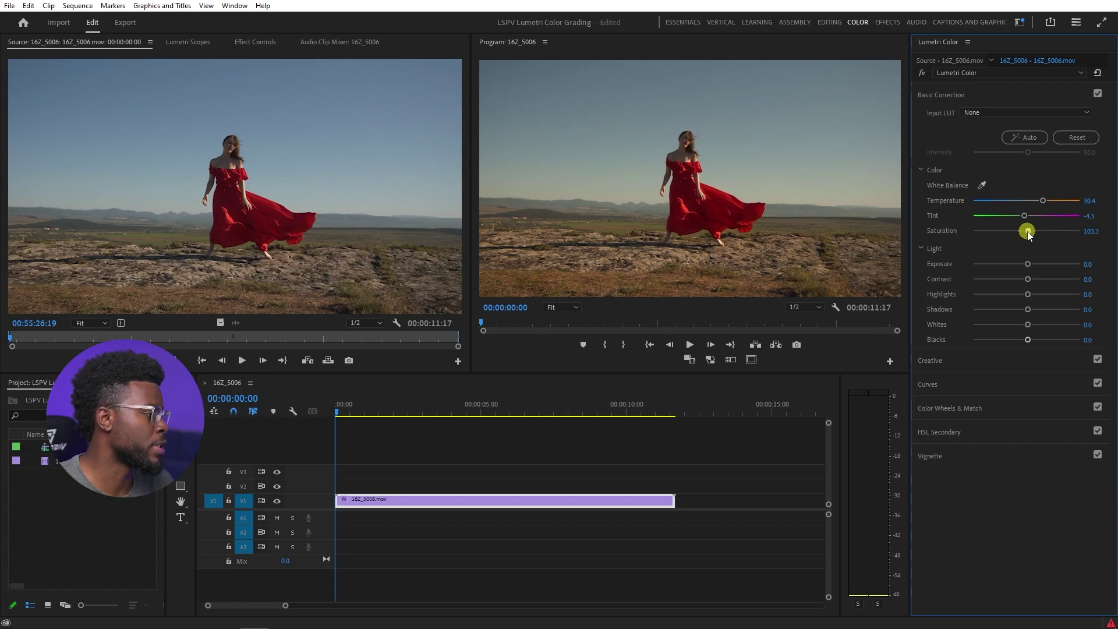
{"action": "left_click_drag", "start_coordinate": [1027, 233], "coordinate": [973, 230]}
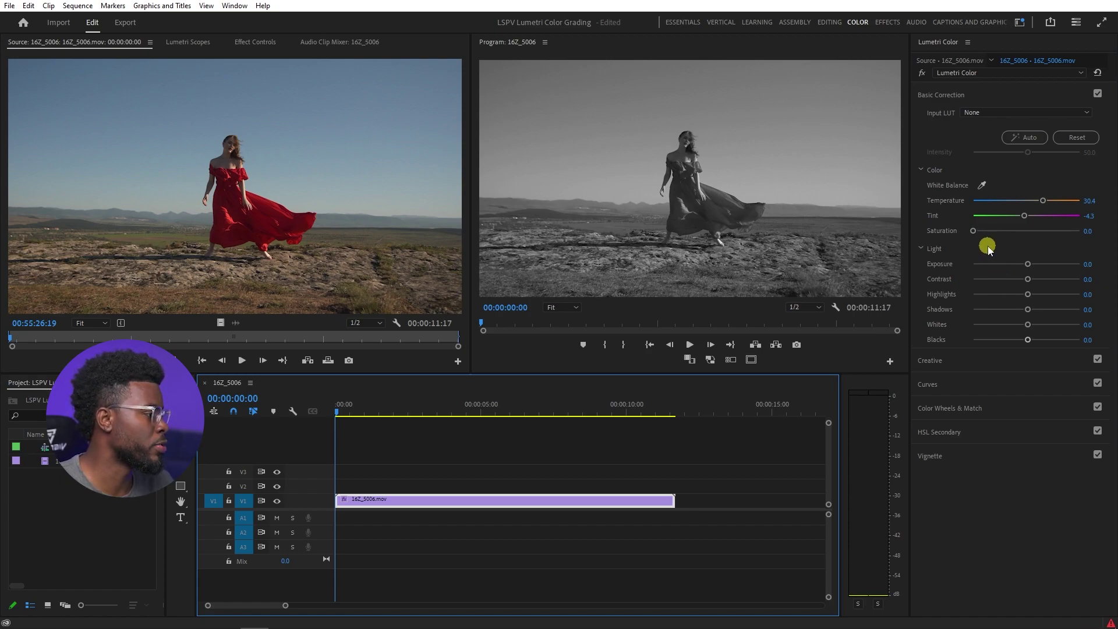
{"action": "key", "text": "ctrl+z"}
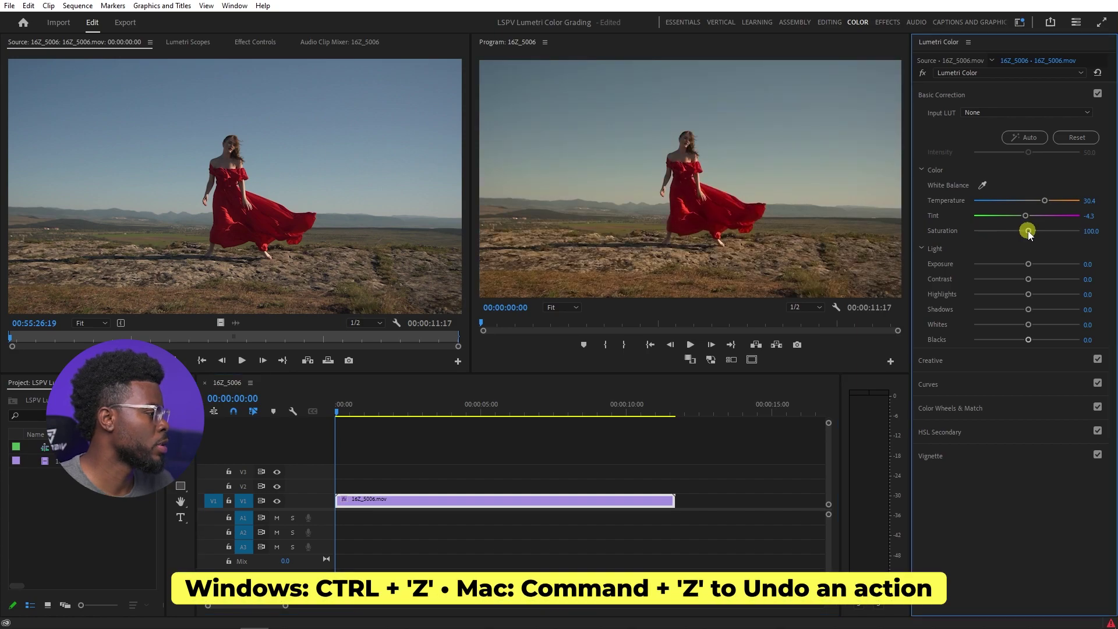
{"action": "left_click_drag", "start_coordinate": [1029, 233], "coordinate": [1024, 233]}
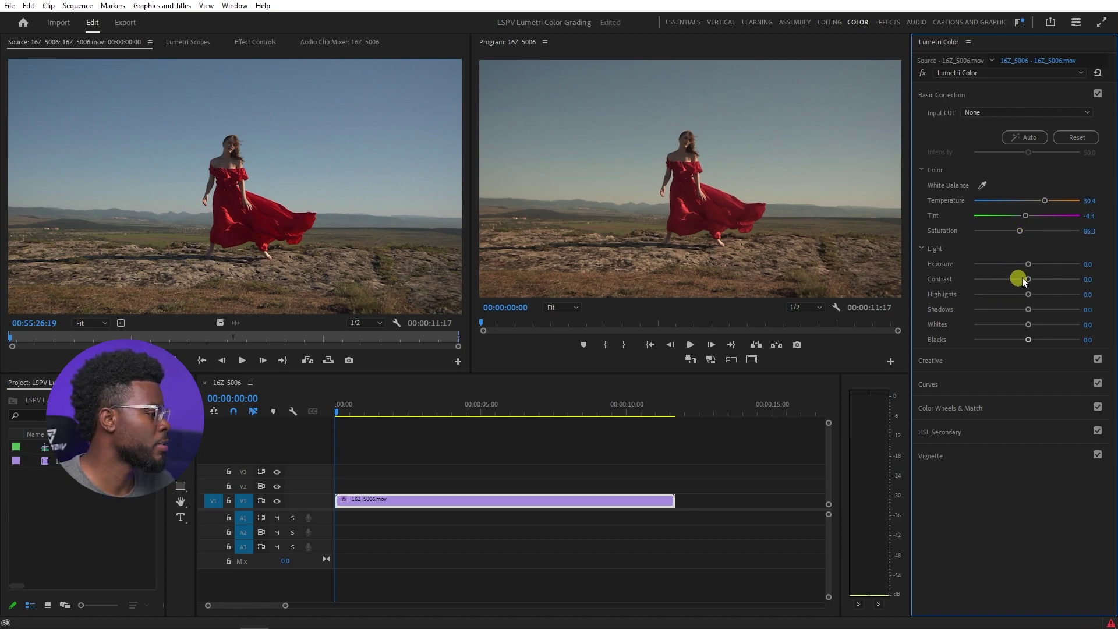
Raise Contrast to 48.6 and set Highlights to -21.3.
{"action": "left_click_drag", "start_coordinate": [1028, 279], "coordinate": [1052, 286]}
{"action": "left_click", "coordinate": [1029, 297]}
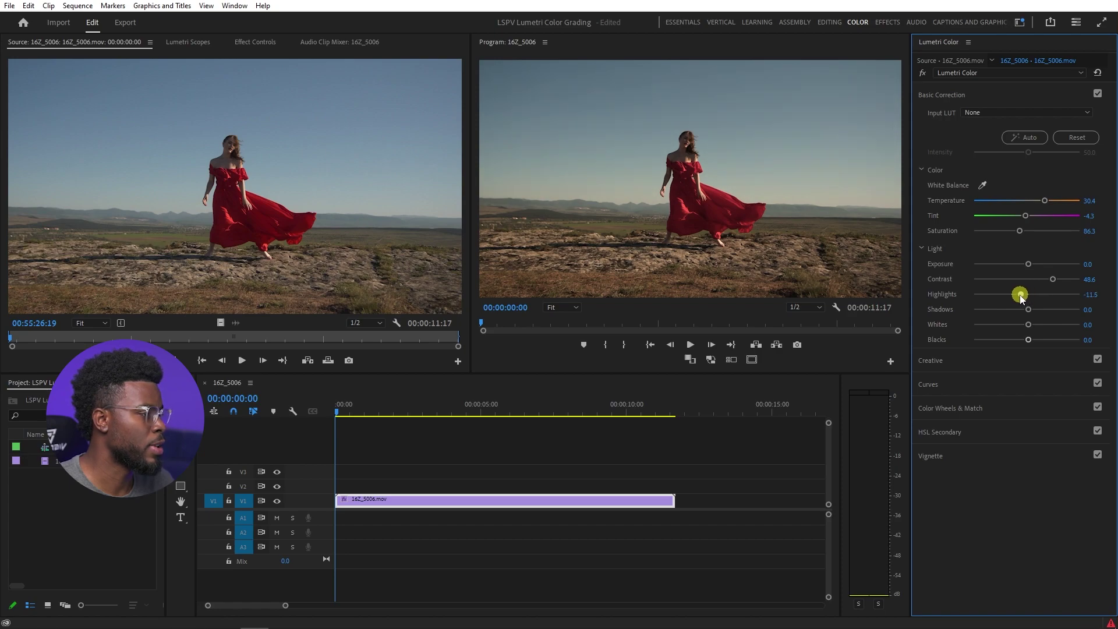
{"action": "left_click_drag", "start_coordinate": [1020, 298], "coordinate": [1023, 299]}
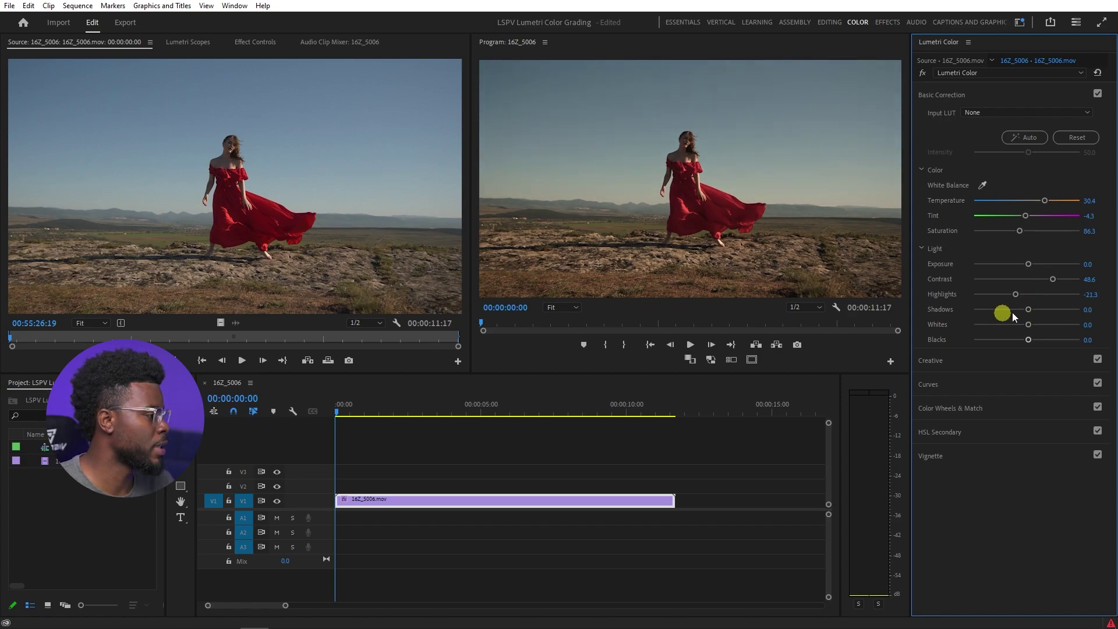
Set Shadows to -14.8 and Blacks to -21.3.
{"action": "left_click", "coordinate": [1028, 310]}
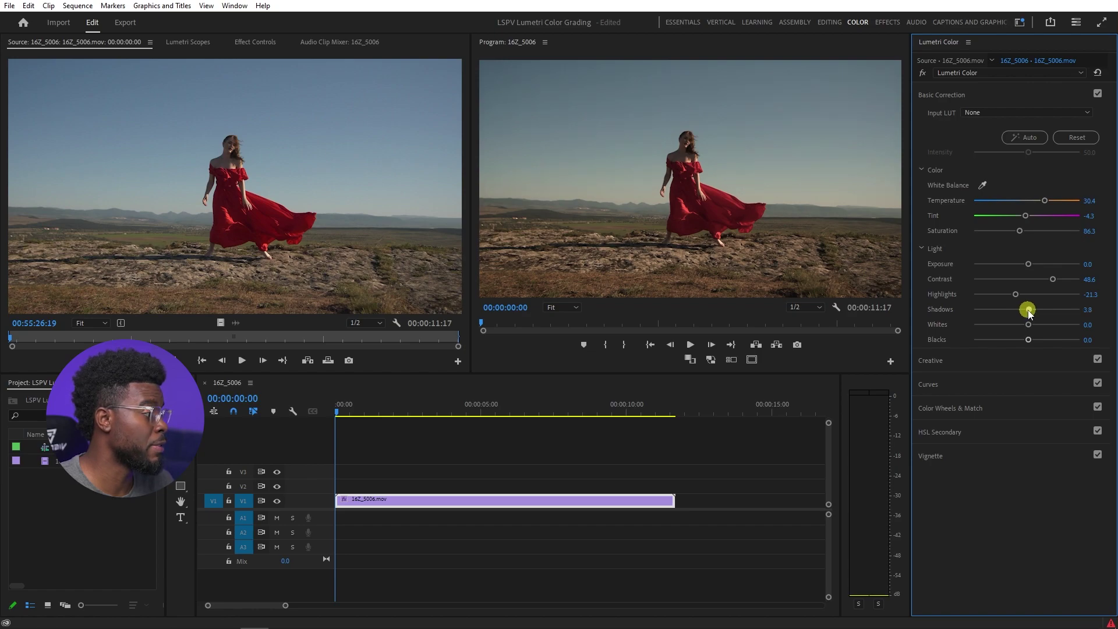
{"action": "left_click_drag", "start_coordinate": [1031, 312], "coordinate": [1051, 311]}
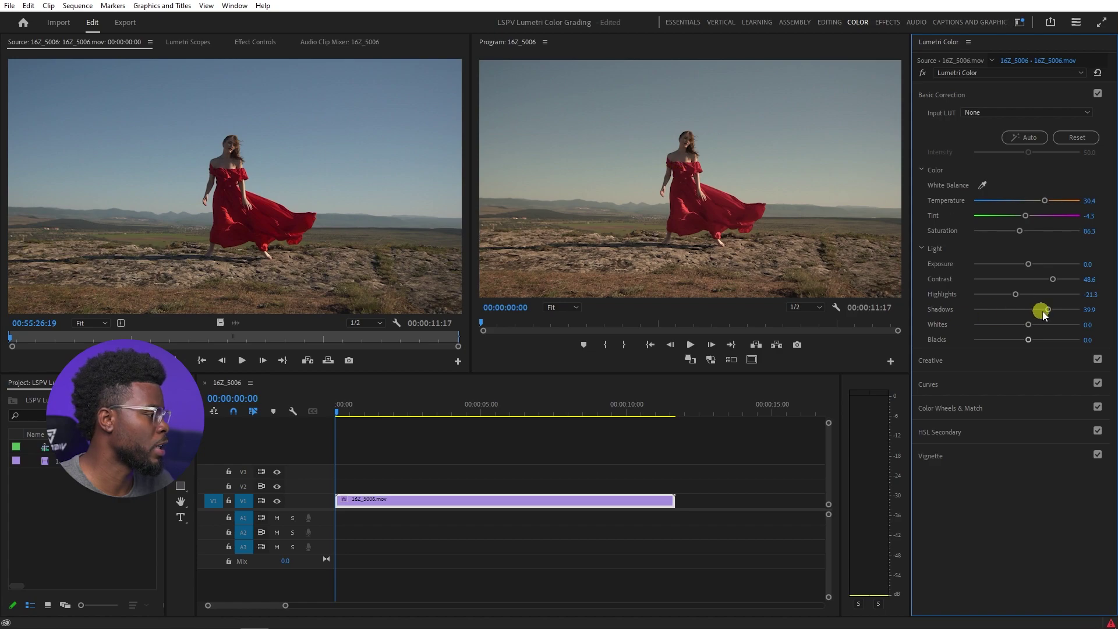
{"action": "mouse_move", "coordinate": [1048, 313]}
{"action": "left_mouse_down"}
{"action": "mouse_move", "coordinate": [1027, 312]}
{"action": "mouse_move", "coordinate": [1057, 313]}
{"action": "left_mouse_up"}
{"action": "double_click", "coordinate": [1051, 309]}
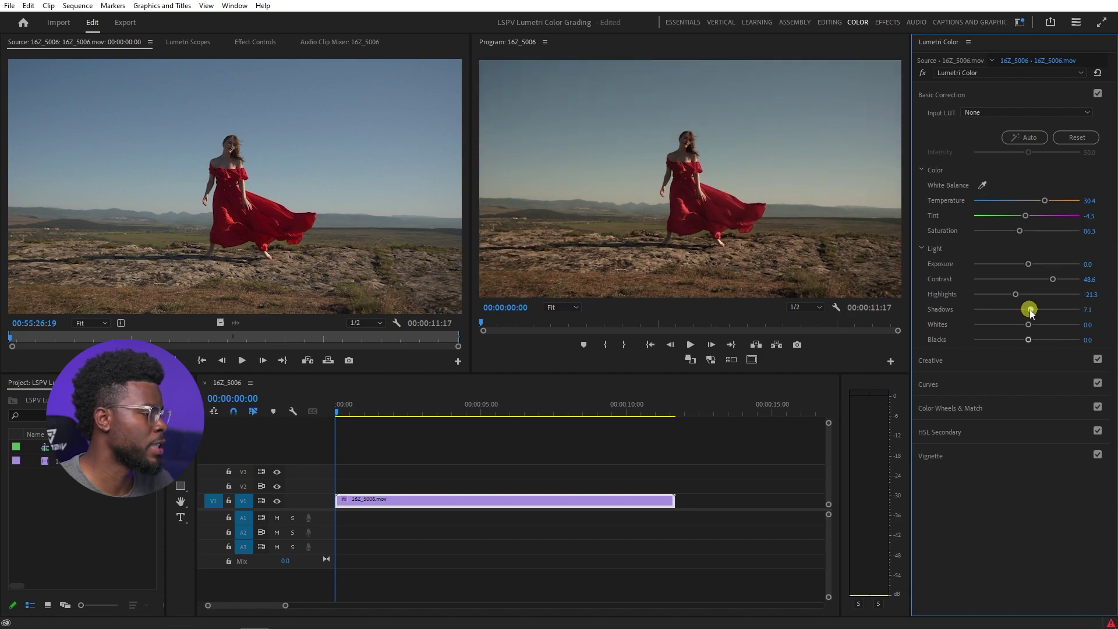
{"action": "left_click_drag", "start_coordinate": [1031, 312], "coordinate": [1026, 343]}
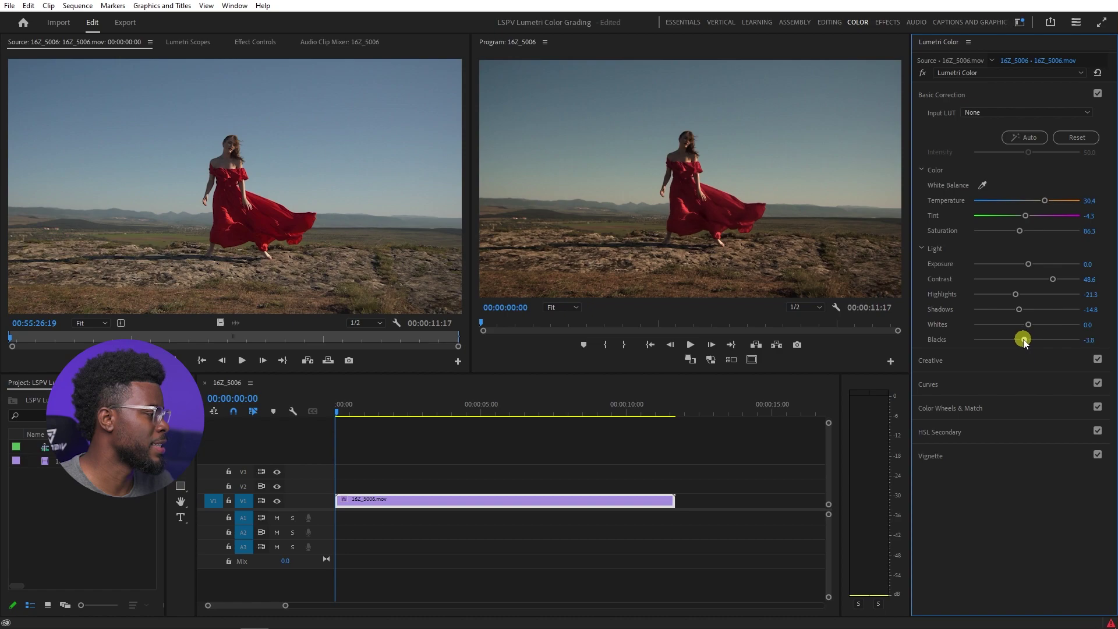
{"action": "left_click_drag", "start_coordinate": [1025, 344], "coordinate": [1013, 344]}
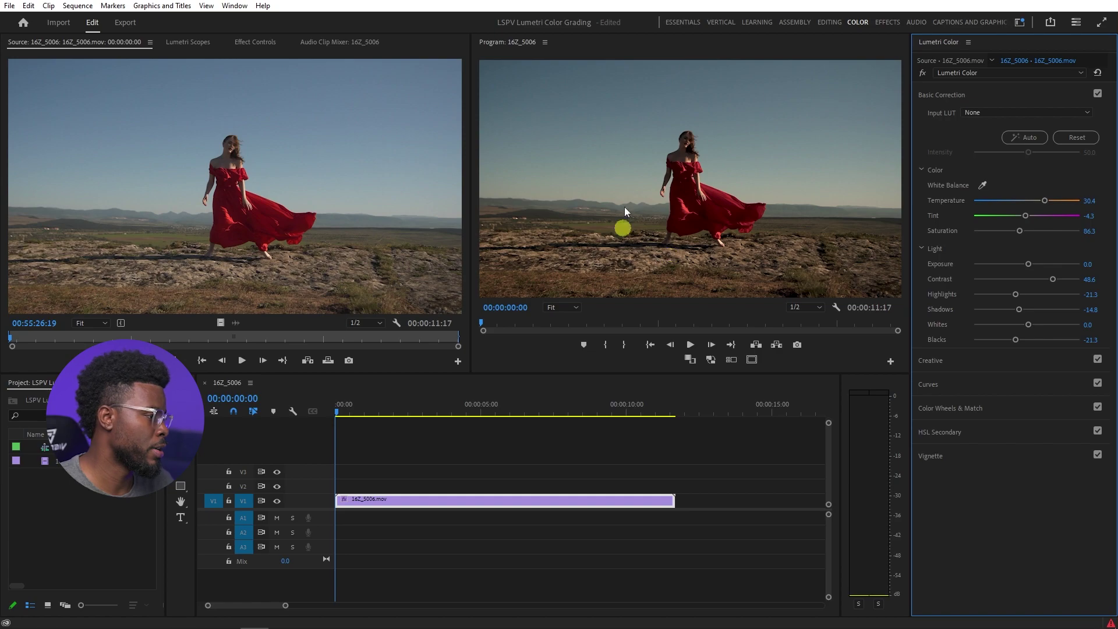
{"action": "left_click", "coordinate": [969, 362]}
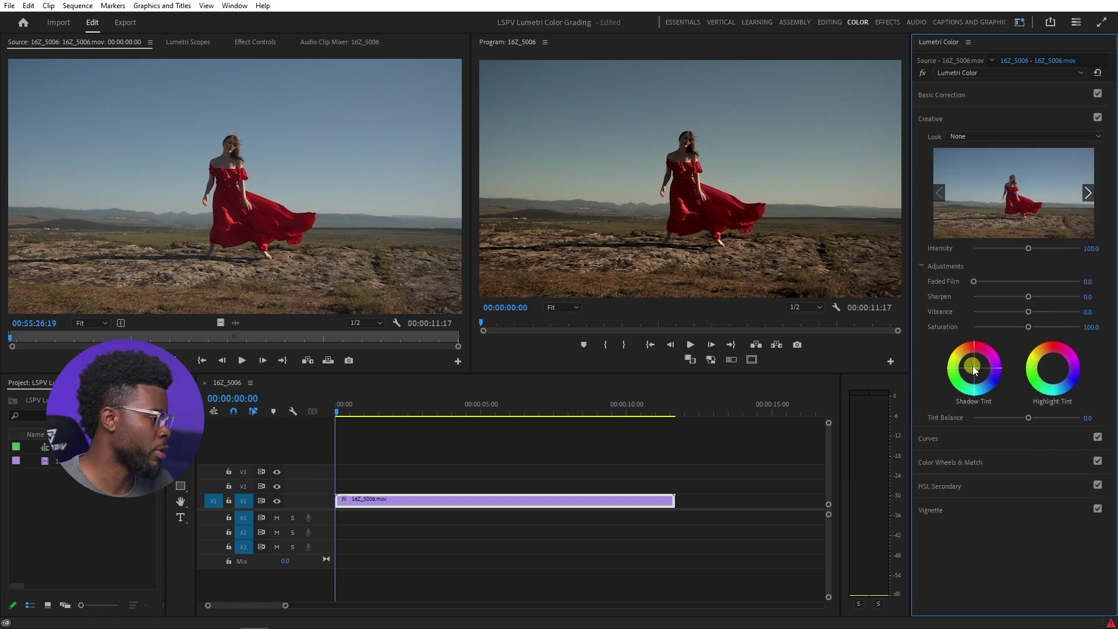
{"action": "left_click", "coordinate": [982, 135]}
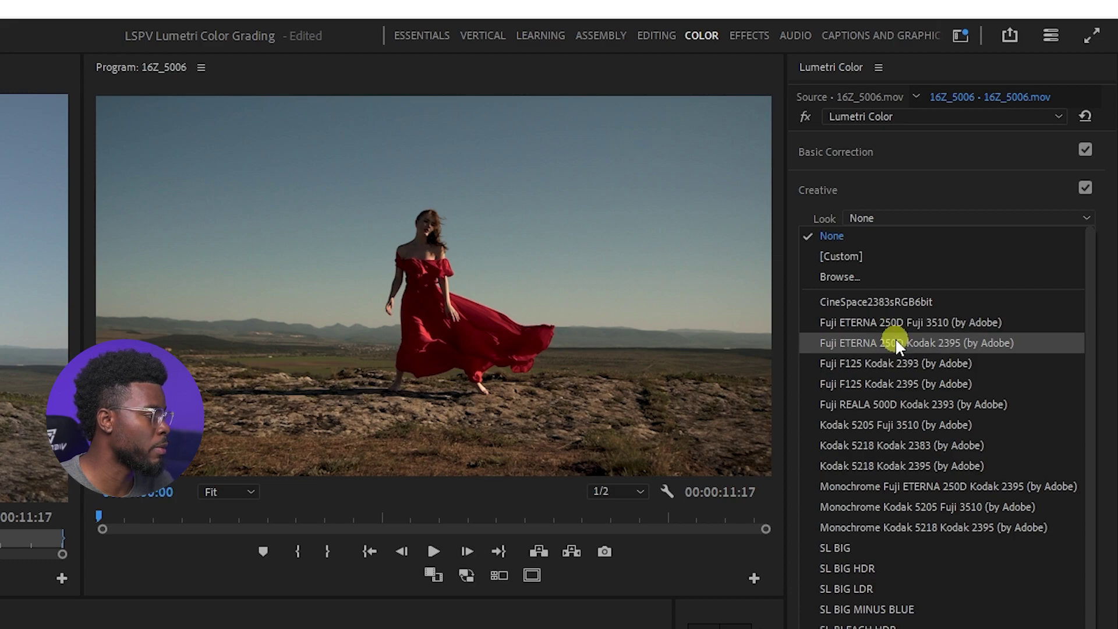
{"action": "left_click", "coordinate": [896, 343]}
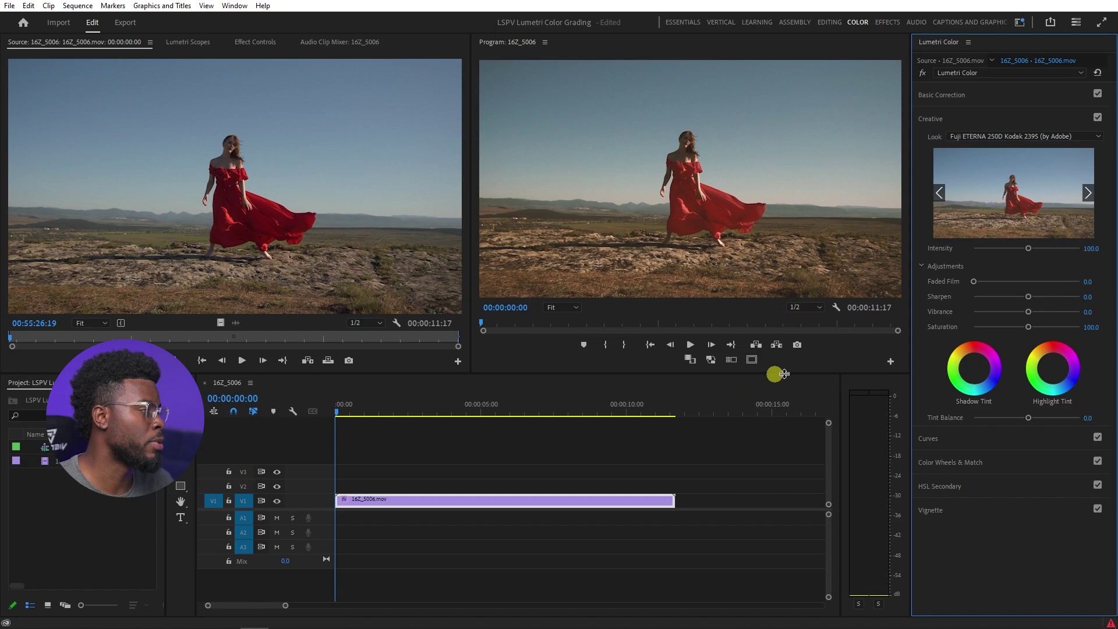
{"action": "key", "text": "ctrl+z"}
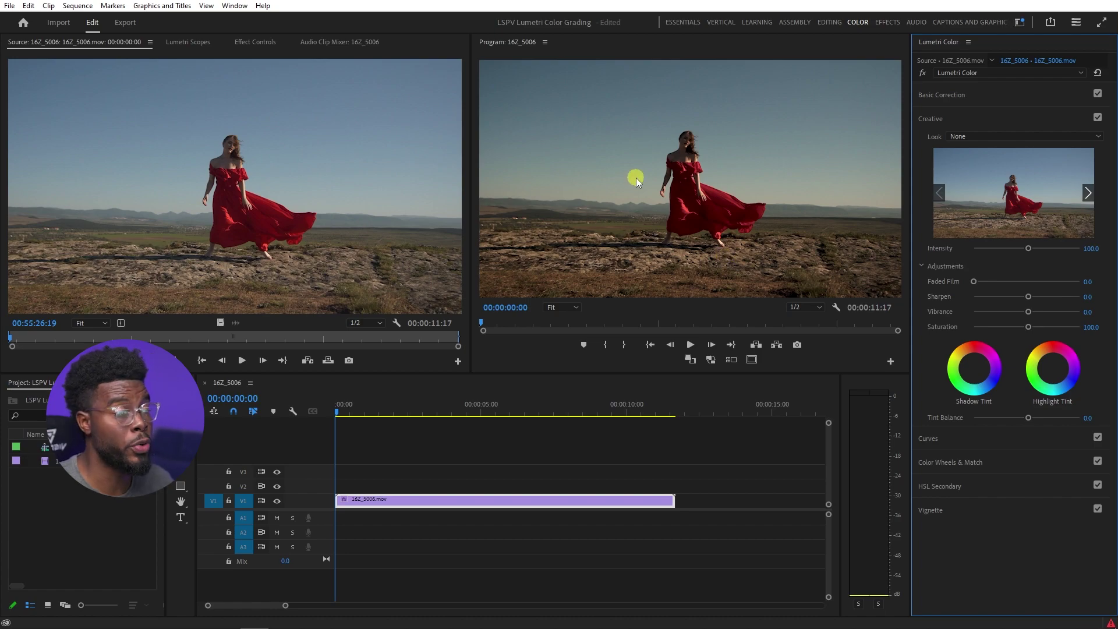
{"action": "left_click", "coordinate": [986, 135]}
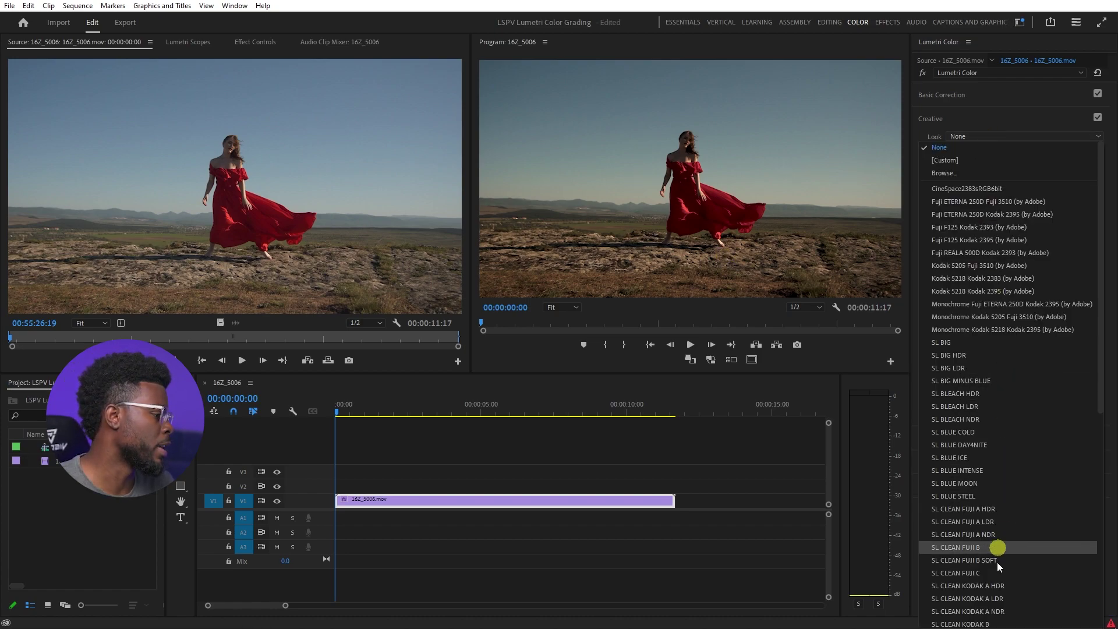
{"action": "scroll", "coordinate": [993, 397], "scroll_direction": "down", "scroll_amount": 6}
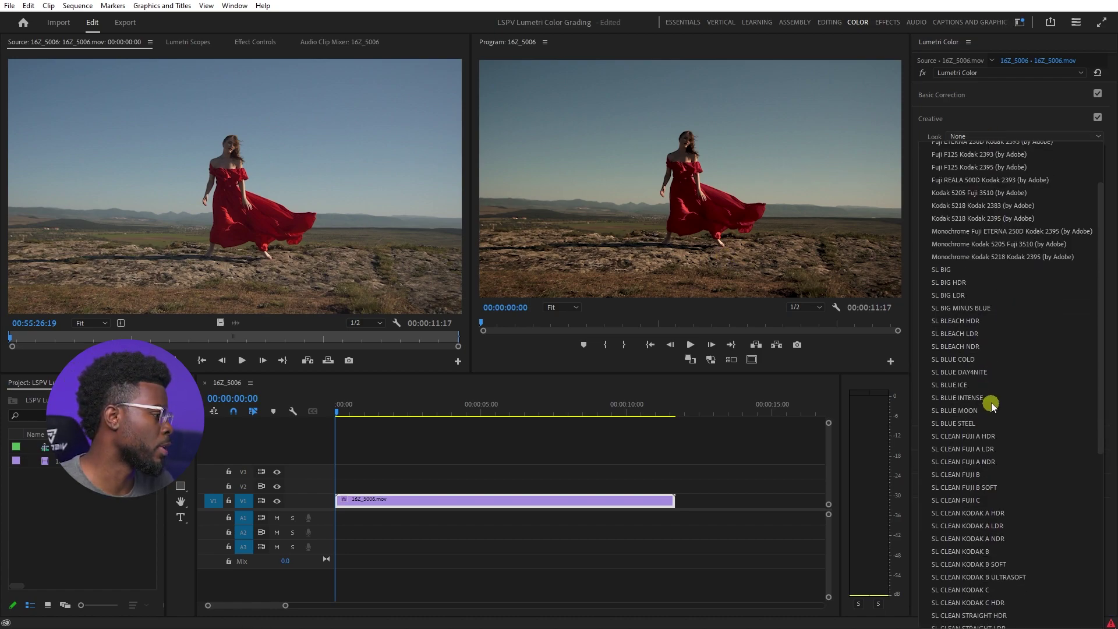
{"action": "left_click", "coordinate": [985, 122]}
{"action": "left_click", "coordinate": [969, 117]}
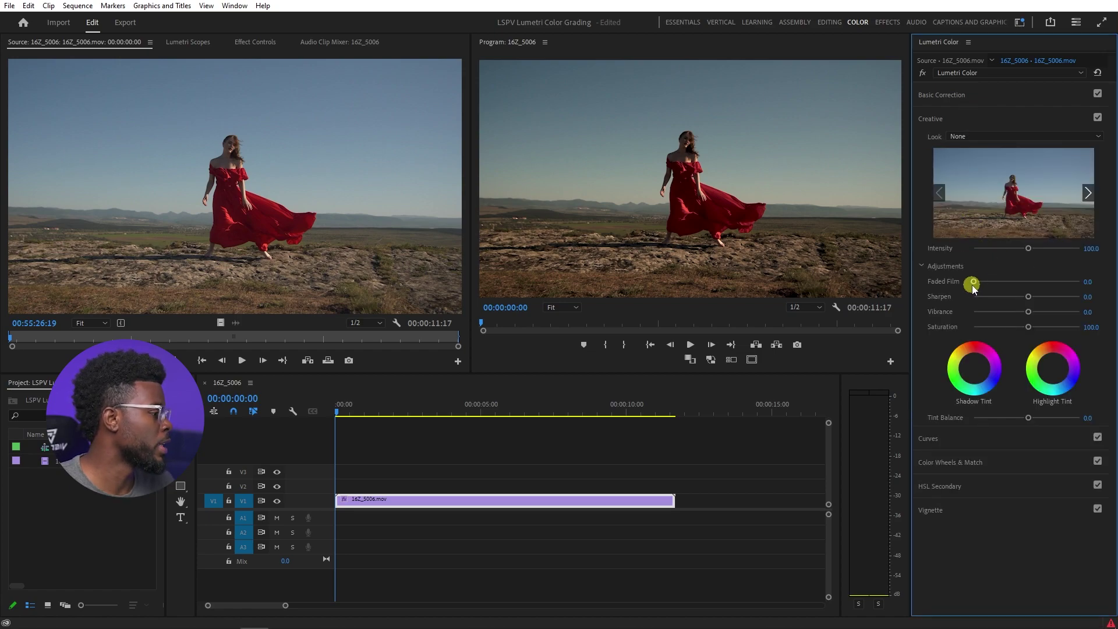
In Creative Adjustments, set Faded Film to 58.5 and Sharpen to 10.4.
{"action": "mouse_move", "coordinate": [1028, 297]}
{"action": "left_mouse_down"}
{"action": "mouse_move", "coordinate": [990, 285]}
{"action": "mouse_move", "coordinate": [1037, 291]}
{"action": "left_mouse_up"}
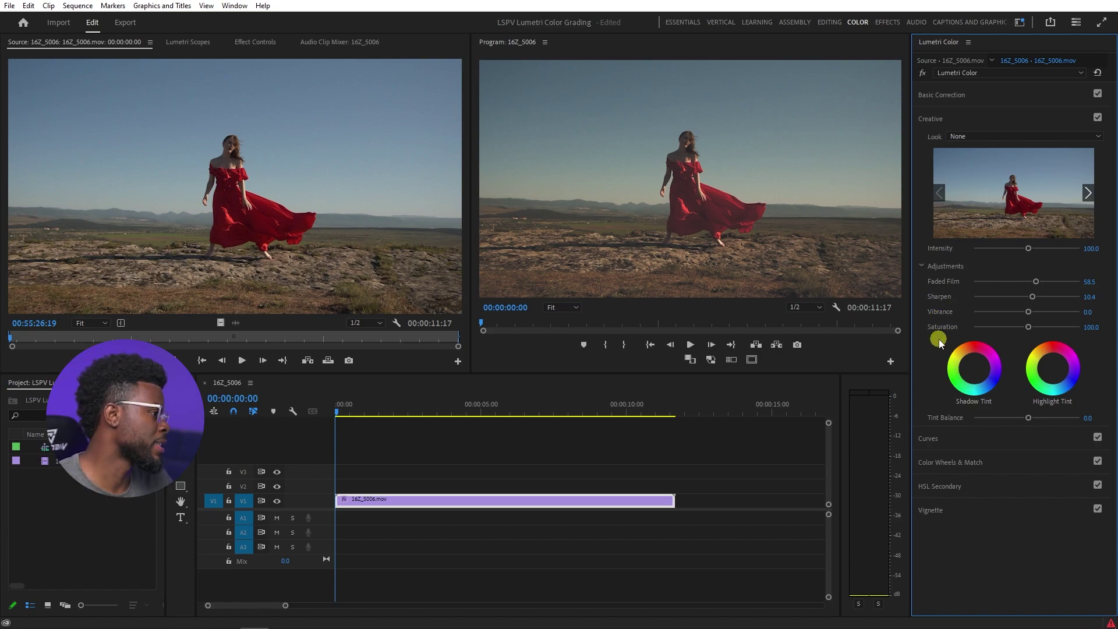
{"action": "left_click", "coordinate": [999, 463]}
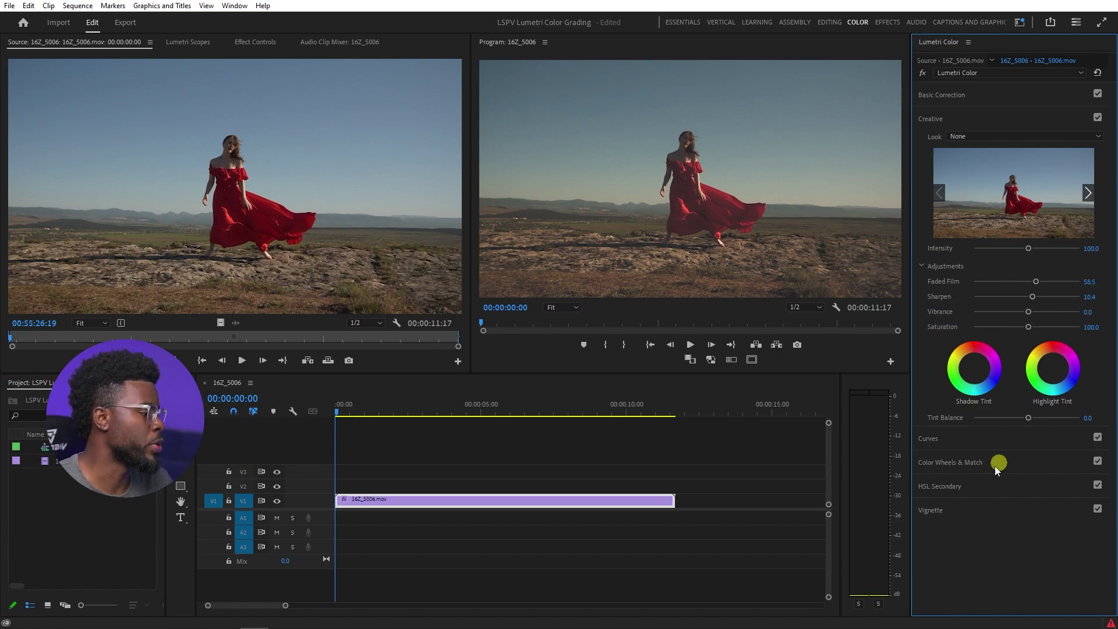
In Lumetri Curves, raise the white RGB curve's bottom-left black point to fade the shadows.
{"action": "left_click", "coordinate": [956, 438]}
{"action": "left_click", "coordinate": [920, 163]}
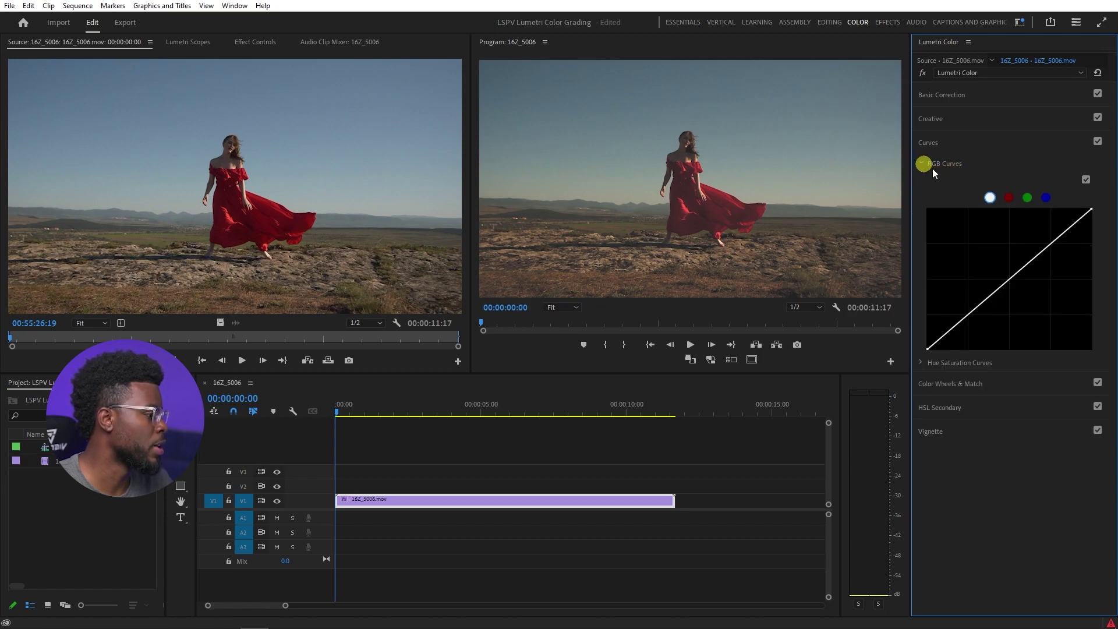
{"action": "left_click", "coordinate": [929, 348]}
{"action": "left_click_drag", "start_coordinate": [928, 348], "coordinate": [950, 329]}
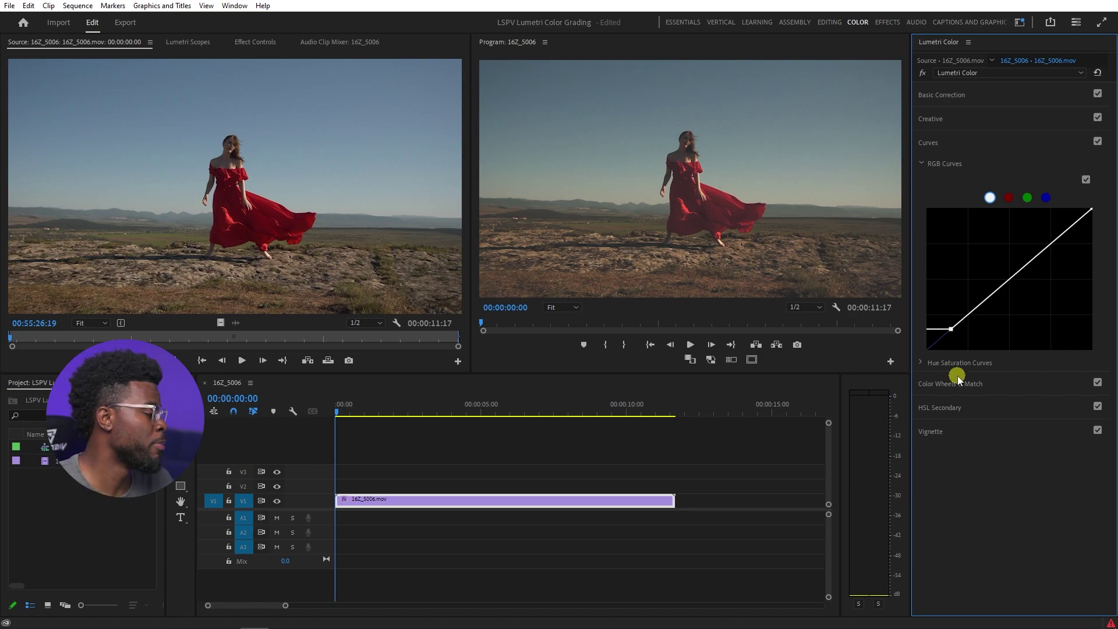
In HSL Secondary, sample the blue sky as the key colour.
{"action": "left_click", "coordinate": [959, 408]}
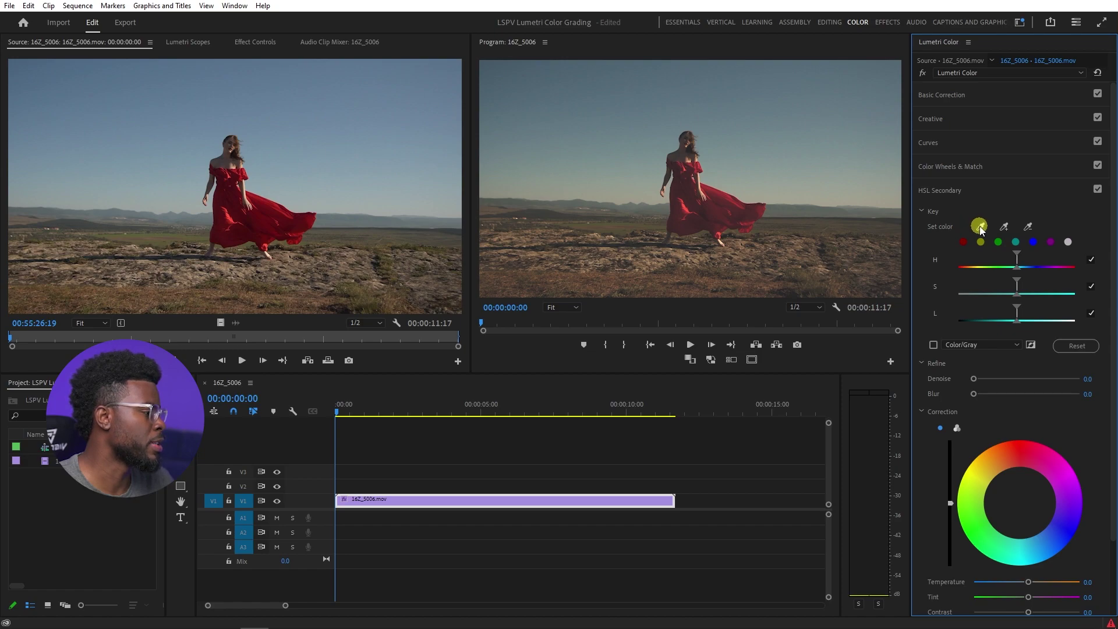
{"action": "left_click", "coordinate": [981, 227]}
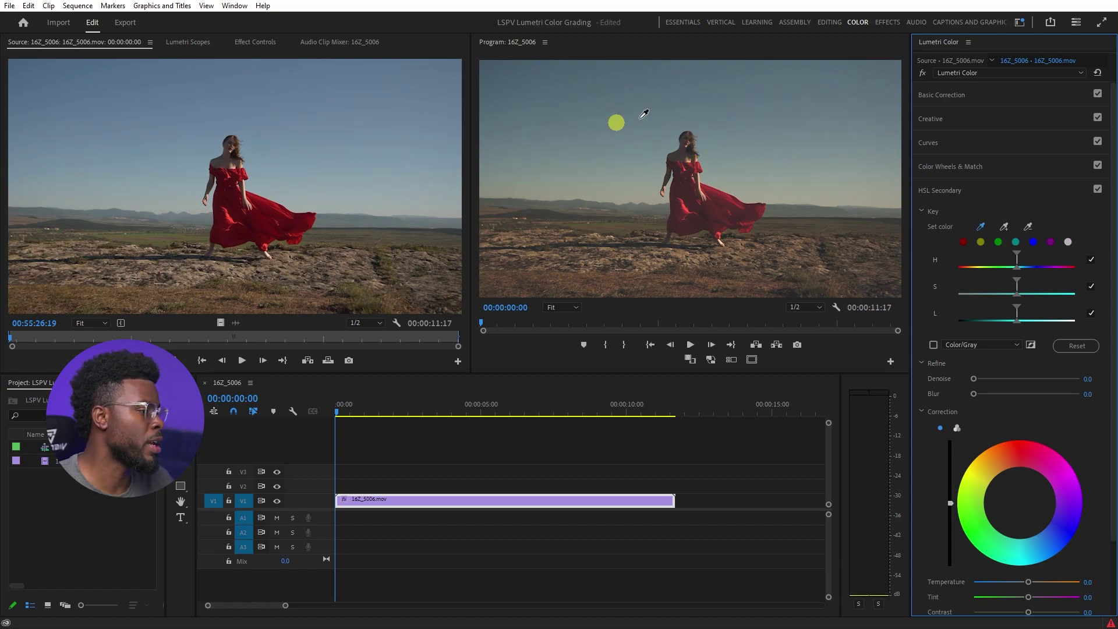
{"action": "left_click", "coordinate": [693, 106]}
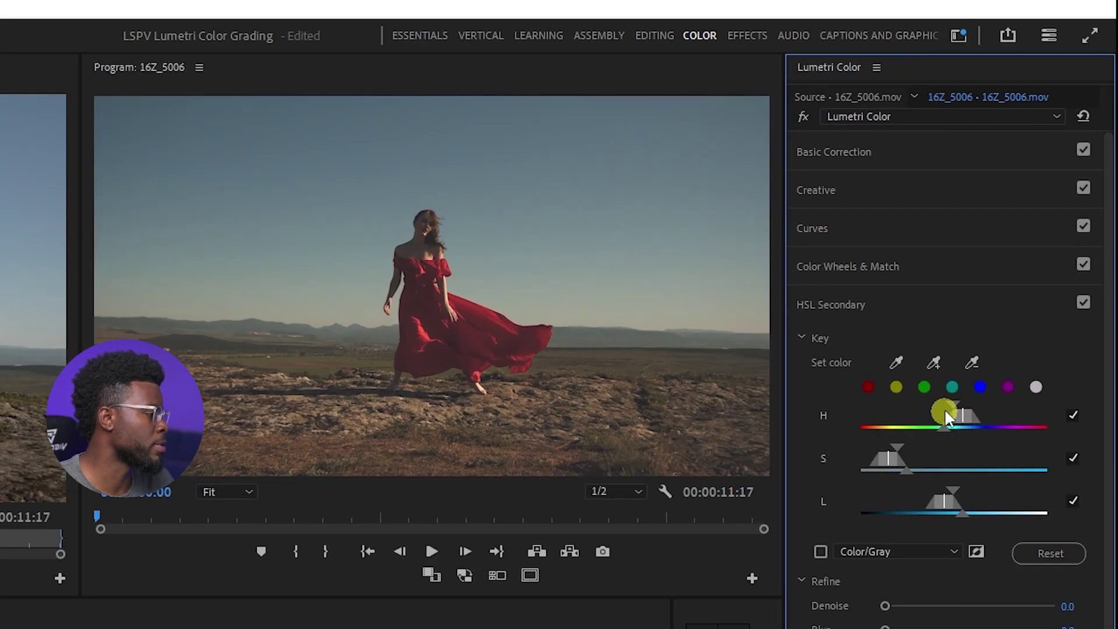
Refine the sky key's hue, lightness and saturation ranges.
{"action": "left_click_drag", "start_coordinate": [953, 402], "coordinate": [1010, 504]}
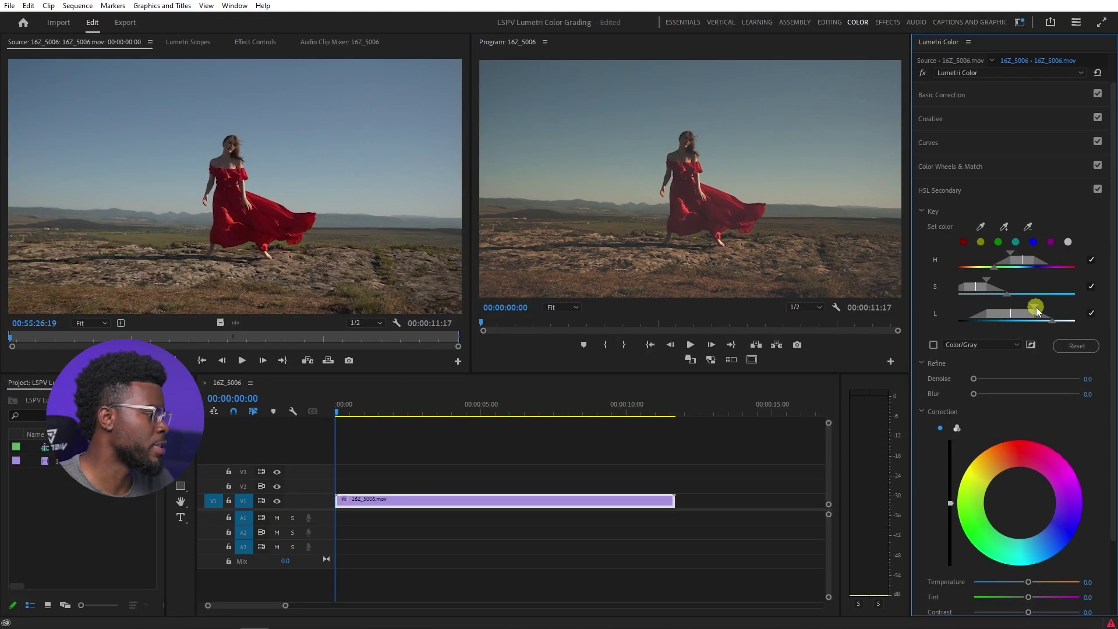
{"action": "mouse_move", "coordinate": [1037, 310]}
{"action": "left_mouse_down"}
{"action": "mouse_move", "coordinate": [1019, 307]}
{"action": "mouse_move", "coordinate": [1054, 321]}
{"action": "left_mouse_up"}
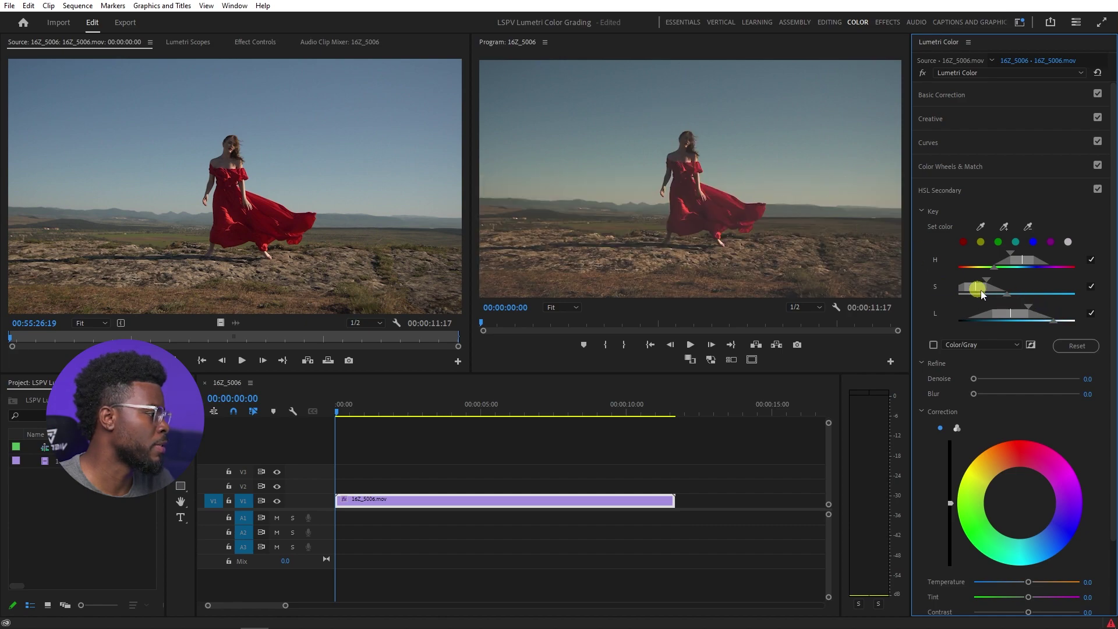
{"action": "left_click_drag", "start_coordinate": [985, 285], "coordinate": [1040, 294]}
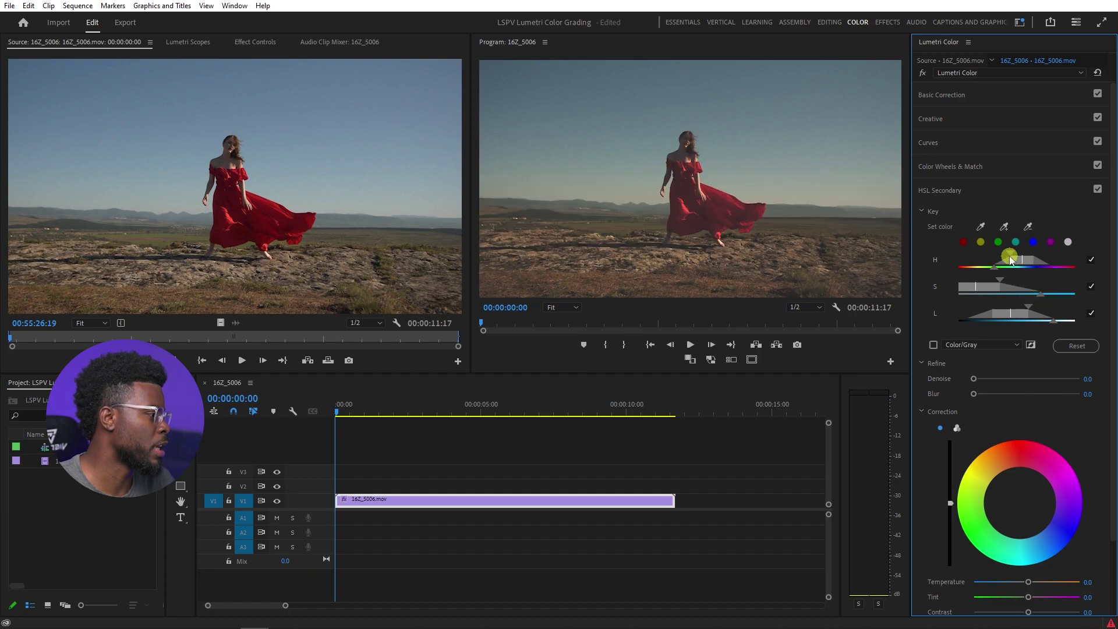
{"action": "left_click_drag", "start_coordinate": [1008, 255], "coordinate": [981, 269]}
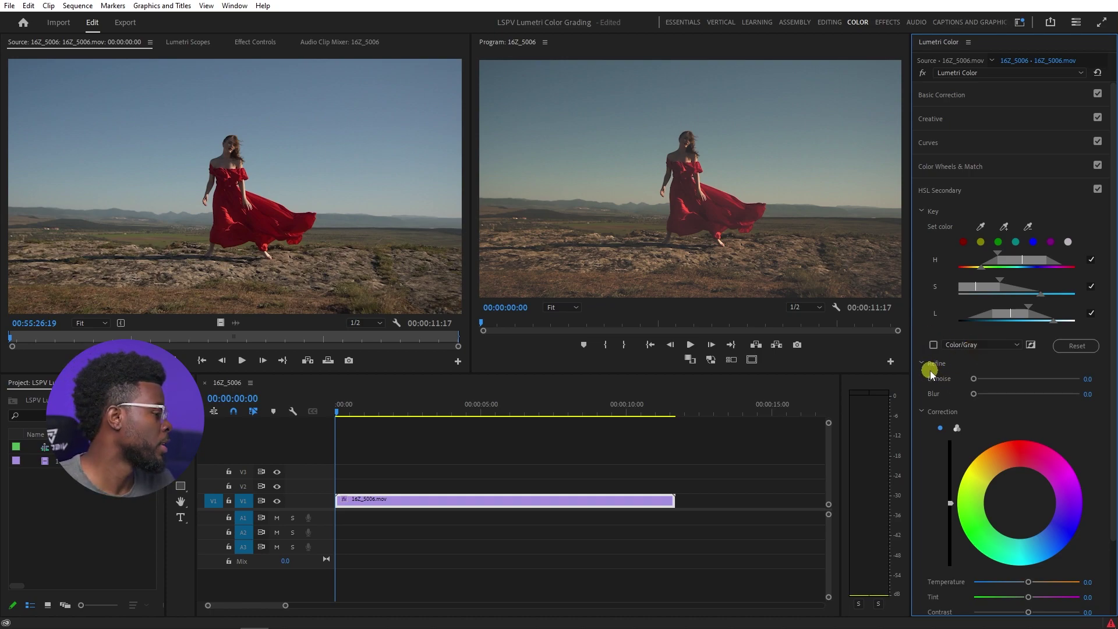
Give the keyed sky Temperature 7.1, Tint -10.4 and Saturation 71.0 in HSL Secondary Correction.
{"action": "scroll", "coordinate": [930, 370], "scroll_direction": "down", "scroll_amount": 1}
{"action": "scroll", "coordinate": [930, 365], "scroll_direction": "down", "scroll_amount": 3}
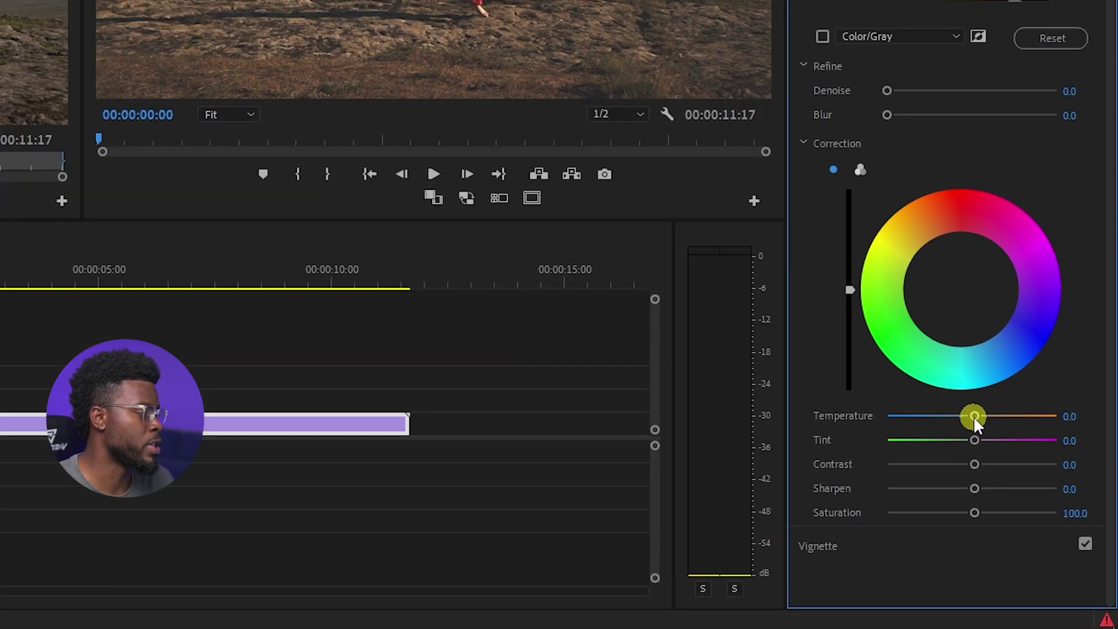
{"action": "left_click_drag", "start_coordinate": [972, 415], "coordinate": [879, 417]}
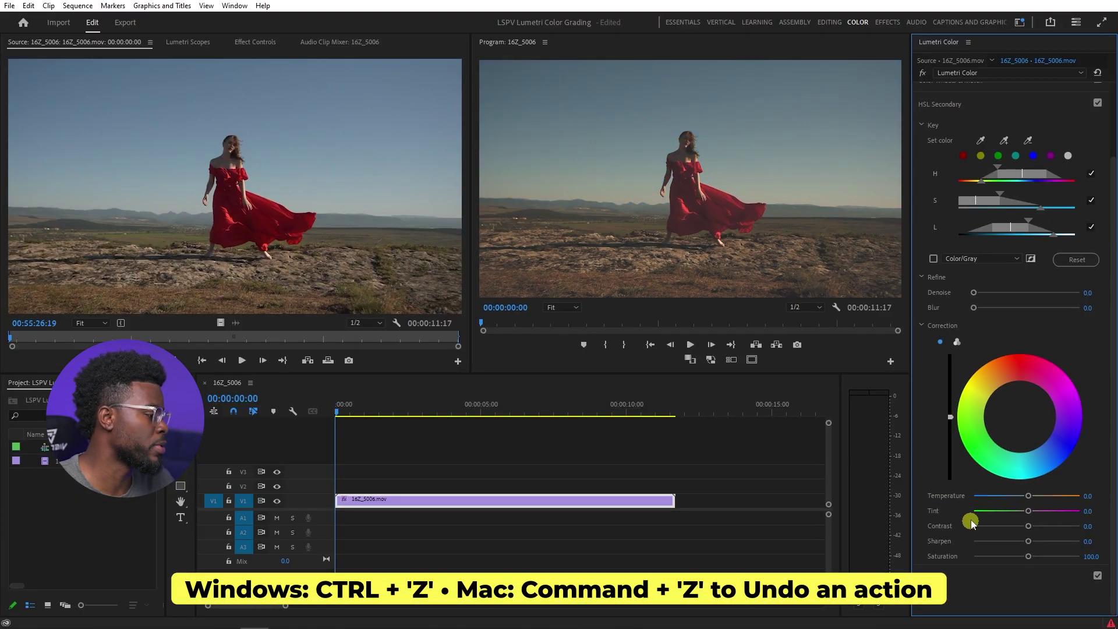
{"action": "mouse_move", "coordinate": [1027, 496]}
{"action": "left_mouse_down"}
{"action": "mouse_move", "coordinate": [1042, 497]}
{"action": "mouse_move", "coordinate": [1020, 515]}
{"action": "left_mouse_up"}
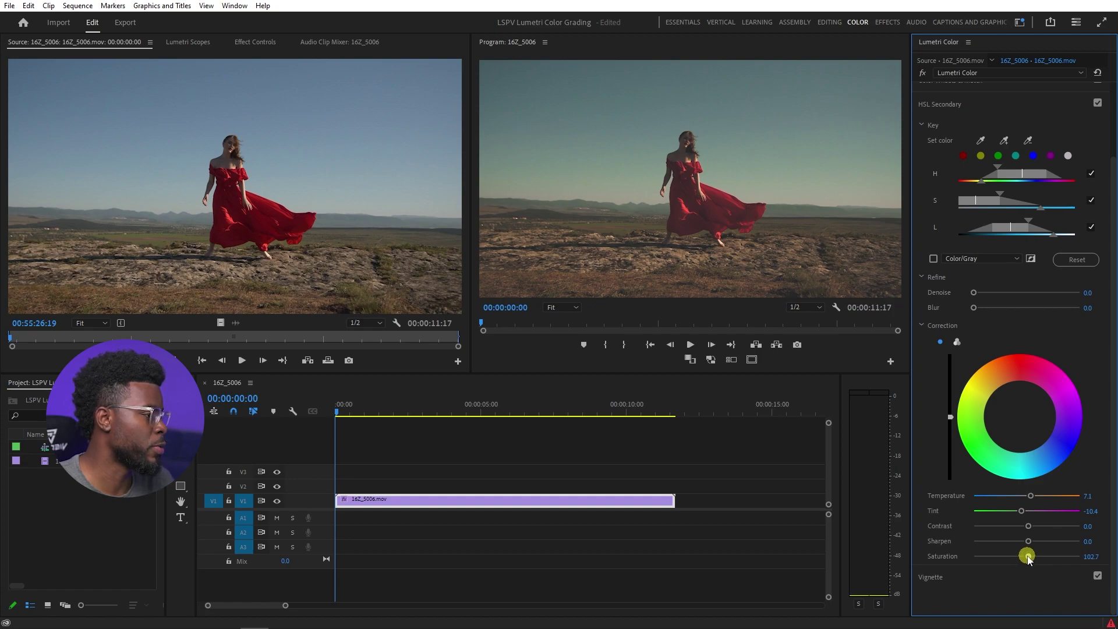
{"action": "left_click_drag", "start_coordinate": [1028, 557], "coordinate": [1002, 557]}
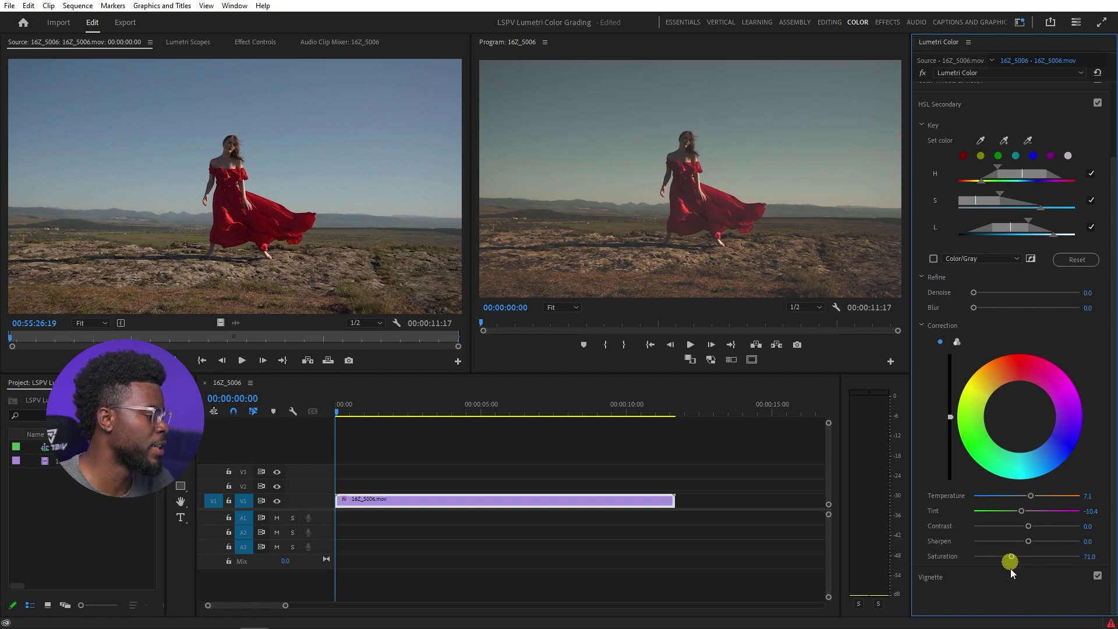
Expand Vignette and set its Amount to about -0.3.
{"action": "left_click", "coordinate": [998, 576]}
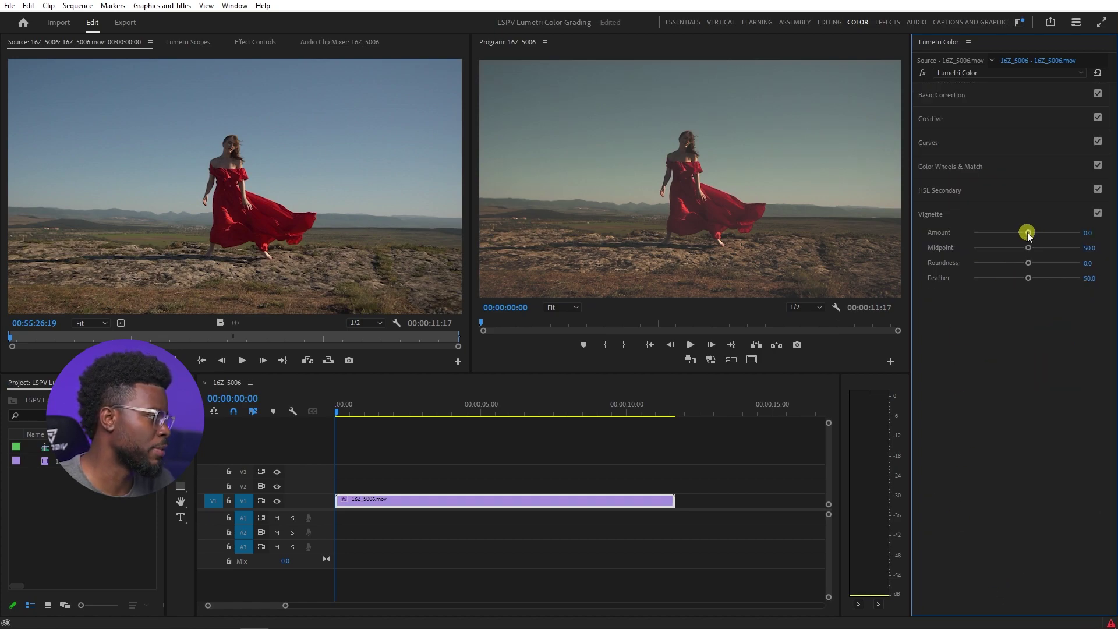
{"action": "left_click_drag", "start_coordinate": [1020, 239], "coordinate": [1024, 240]}
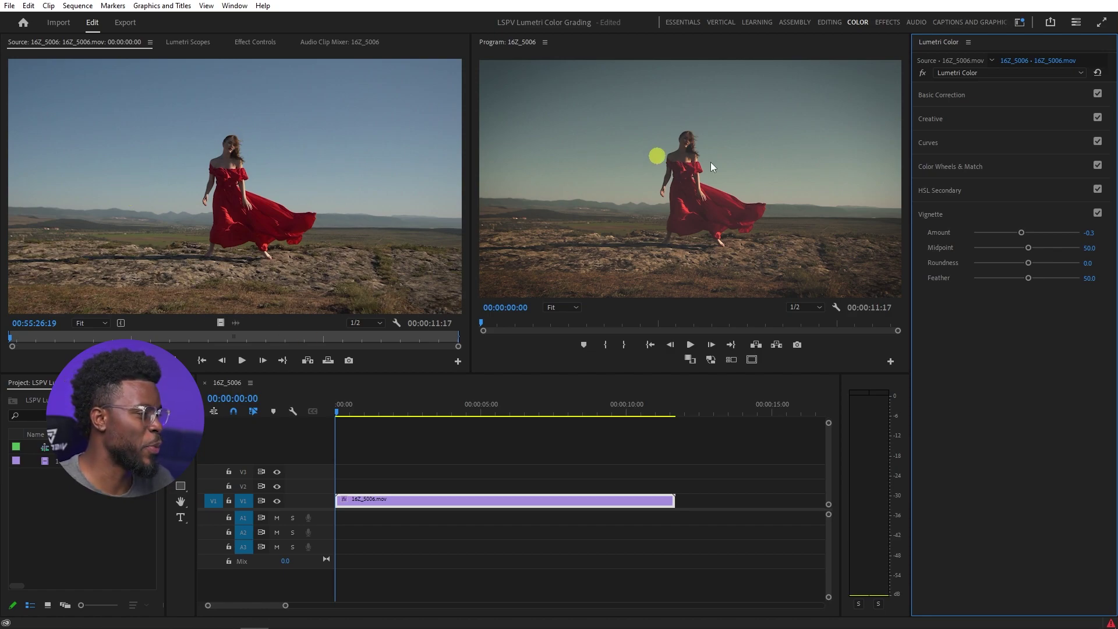
Play the graded clip, stop it, and scrub the source clip forward.
{"action": "left_click", "coordinate": [473, 455]}
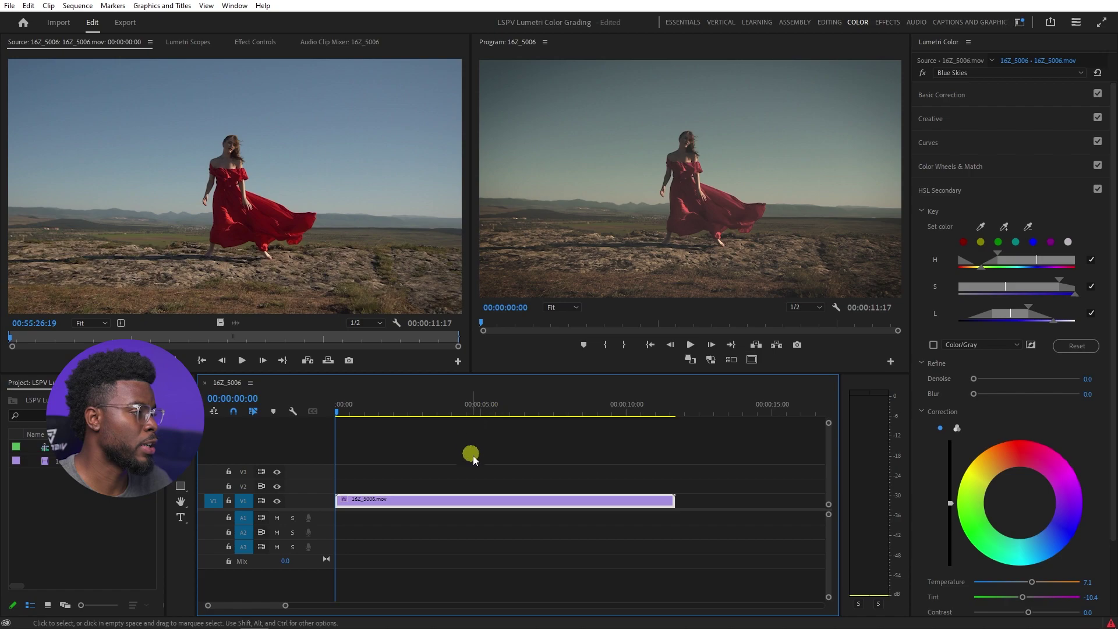
{"action": "key", "text": "space"}
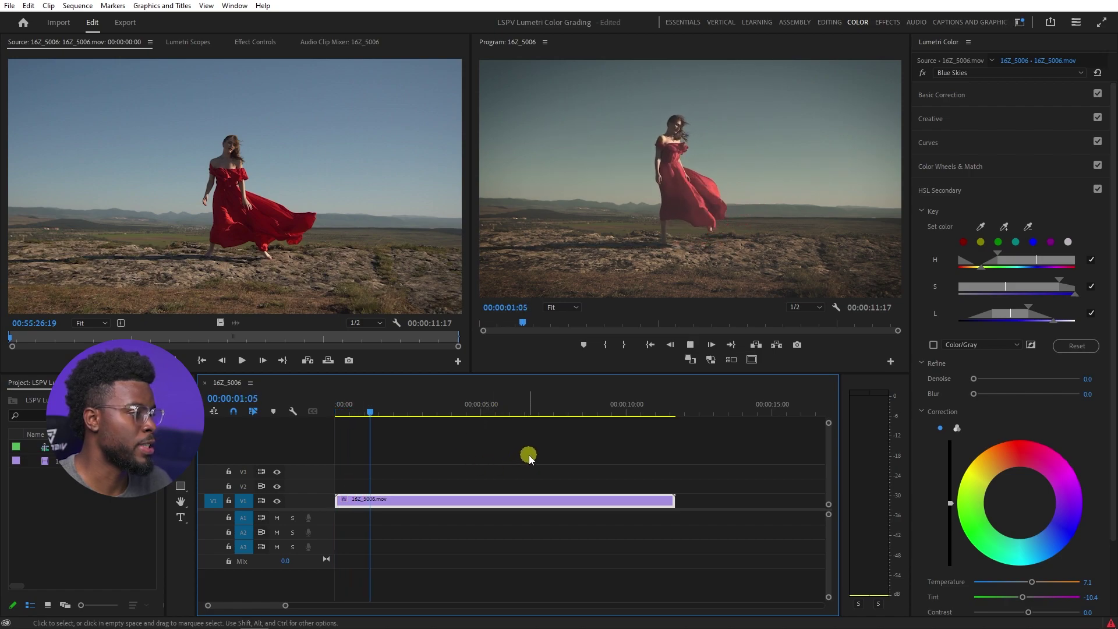
{"action": "key", "text": "space"}
{"action": "left_click_drag", "start_coordinate": [26, 339], "coordinate": [87, 341]}
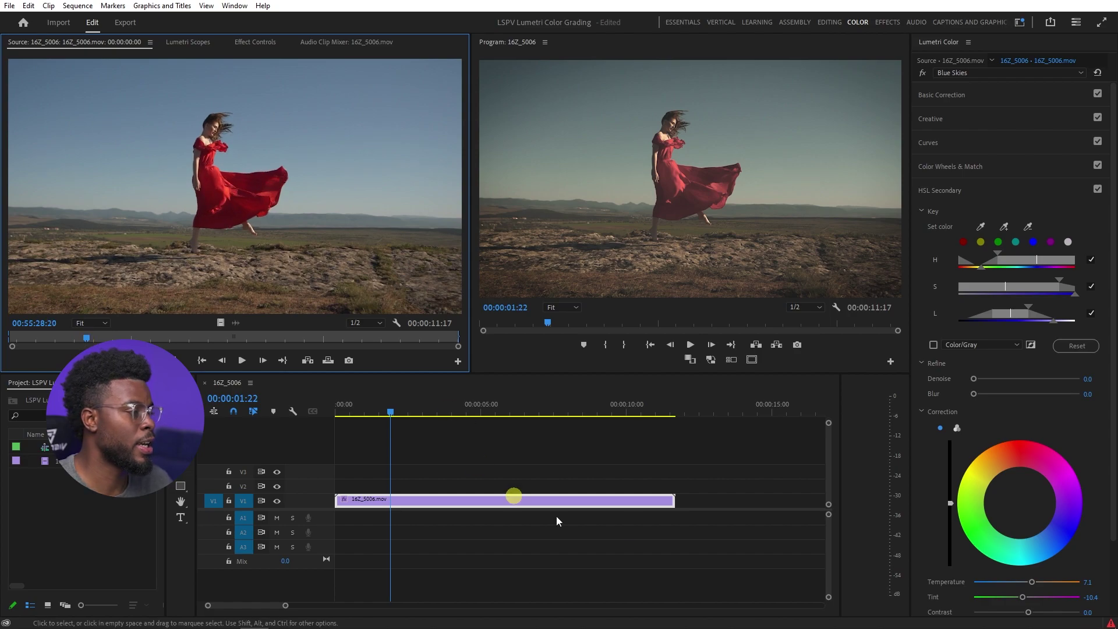
In Effect Controls, toggle Lumetri Color off, on, and off again to compare.
{"action": "left_click", "coordinate": [256, 43]}
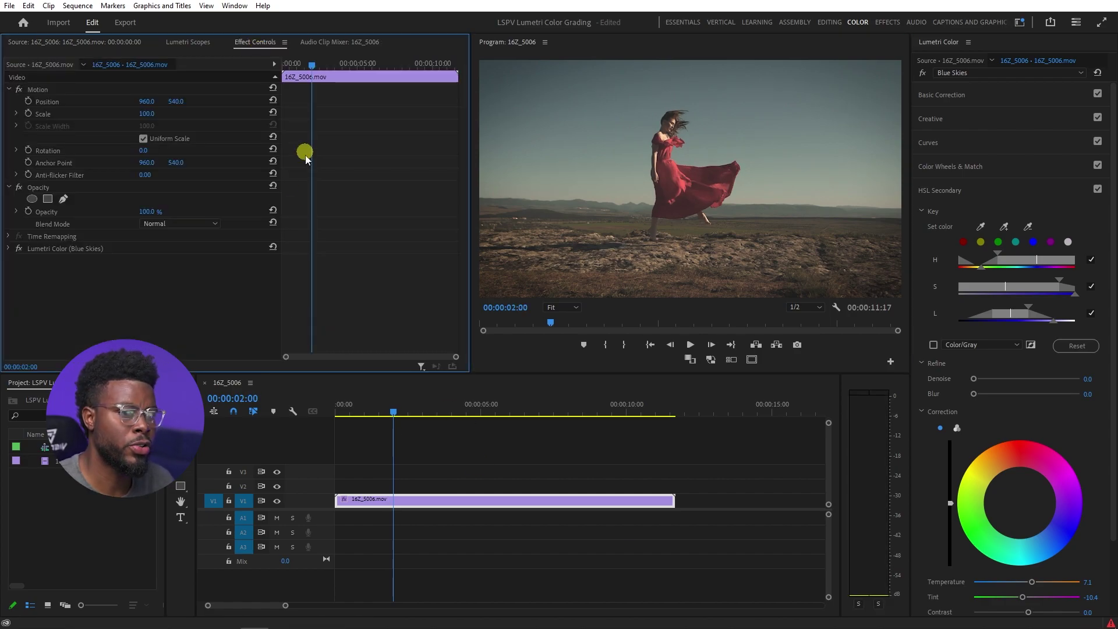
{"action": "left_click", "coordinate": [18, 249]}
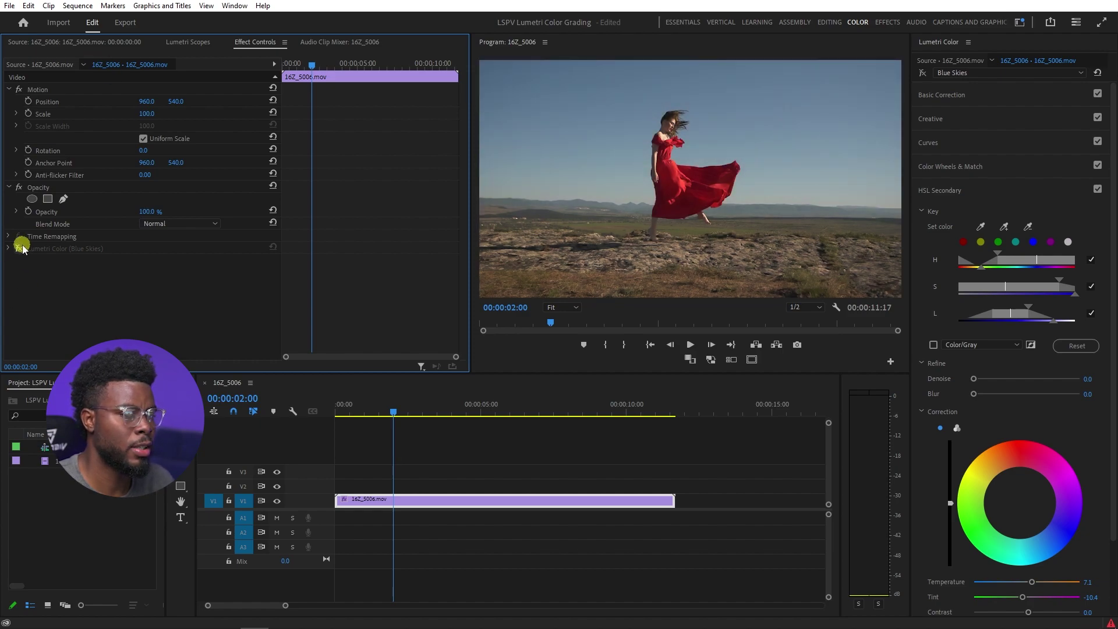
{"action": "left_click", "coordinate": [19, 249]}
{"action": "left_click", "coordinate": [18, 249]}
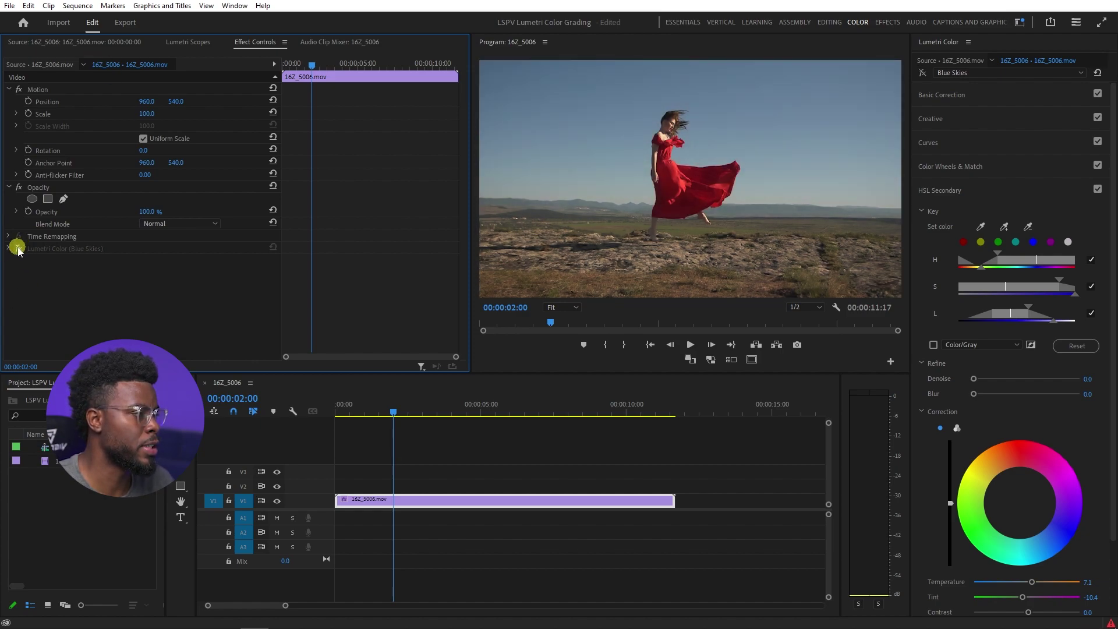